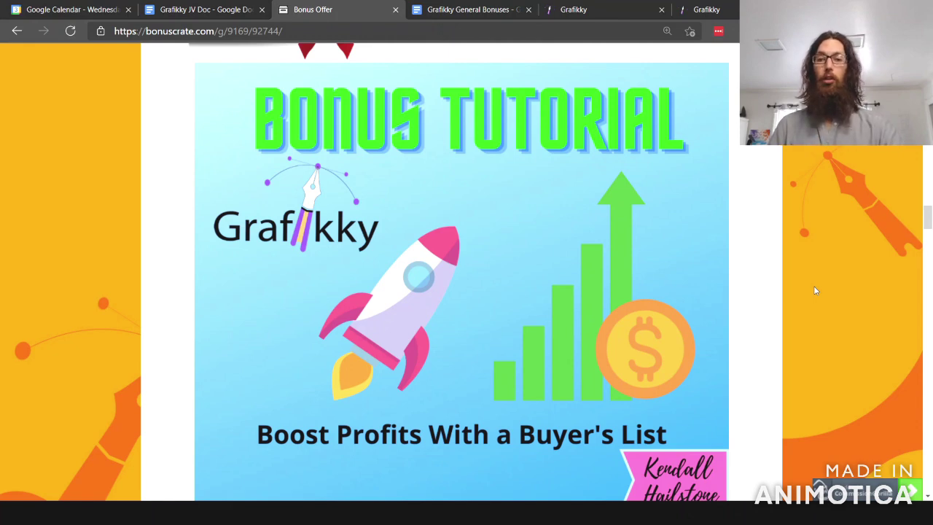
Step: Scroll down the BonusCrate bonus offer page to its footer
{"action": "scroll", "coordinate": [816, 291], "scroll_direction": "down", "scroll_amount": 3}
{"action": "scroll", "coordinate": [820, 290], "scroll_direction": "down", "scroll_amount": 4}
{"action": "scroll", "coordinate": [822, 293], "scroll_direction": "down", "scroll_amount": 2}
{"action": "scroll", "coordinate": [824, 299], "scroll_direction": "down", "scroll_amount": 2}
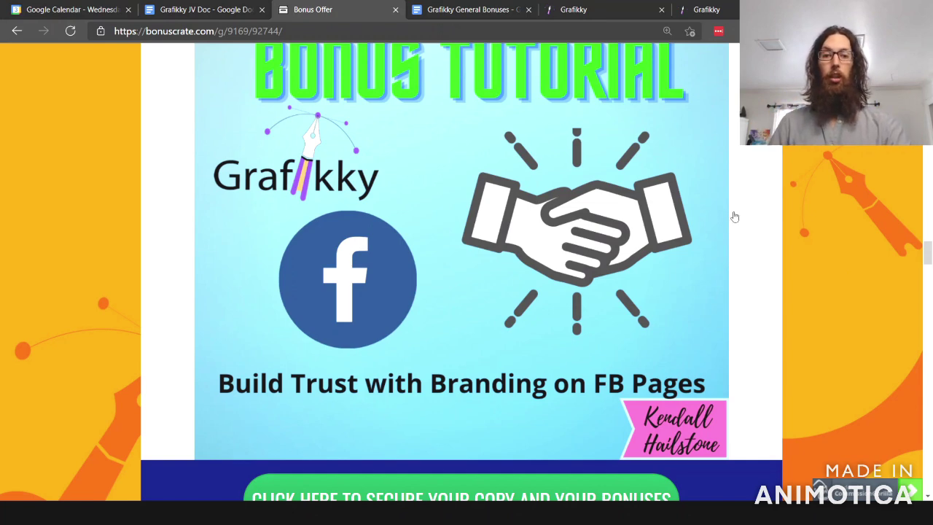
{"action": "scroll", "coordinate": [735, 216], "scroll_direction": "down", "scroll_amount": 2}
{"action": "scroll", "coordinate": [734, 217], "scroll_direction": "down", "scroll_amount": 3}
{"action": "scroll", "coordinate": [739, 225], "scroll_direction": "down", "scroll_amount": 2}
{"action": "scroll", "coordinate": [739, 226], "scroll_direction": "down", "scroll_amount": 2}
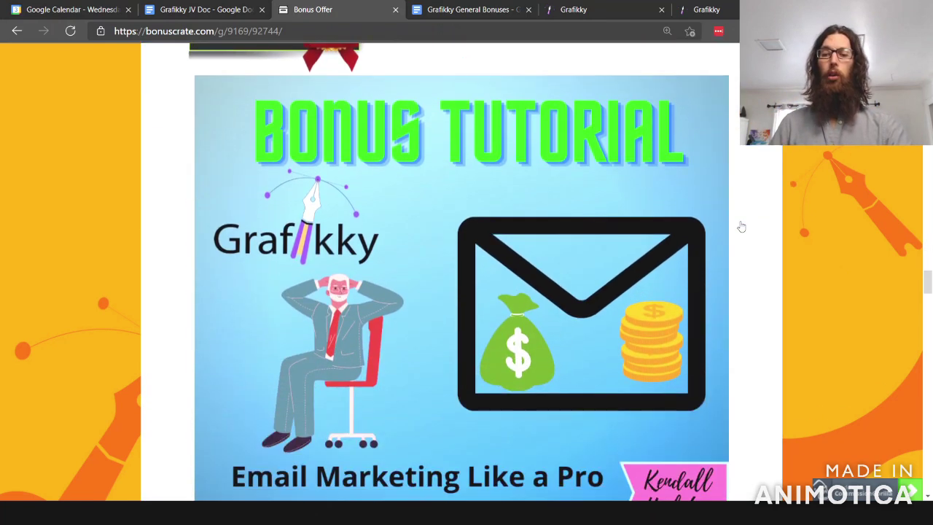
{"action": "scroll", "coordinate": [752, 246], "scroll_direction": "down", "scroll_amount": 2}
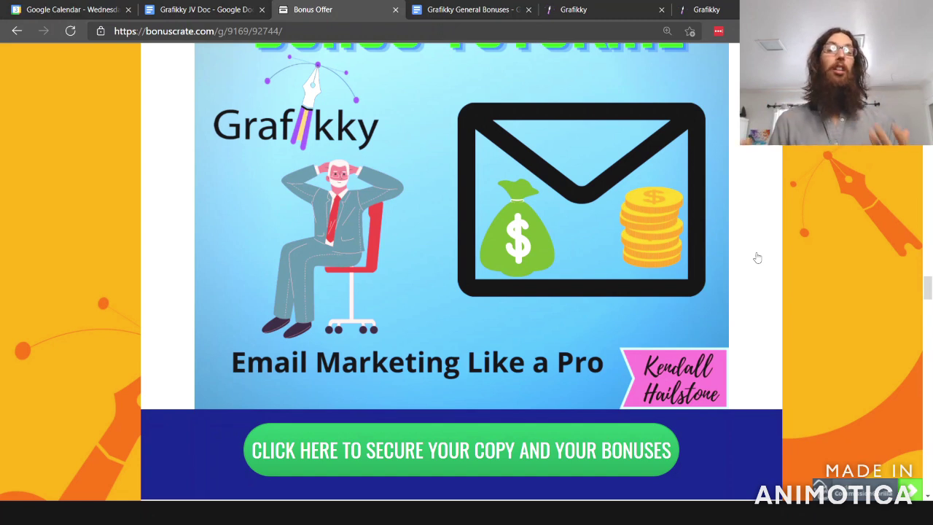
{"action": "scroll", "coordinate": [757, 257], "scroll_direction": "down", "scroll_amount": 1}
{"action": "scroll", "coordinate": [762, 256], "scroll_direction": "down", "scroll_amount": 3}
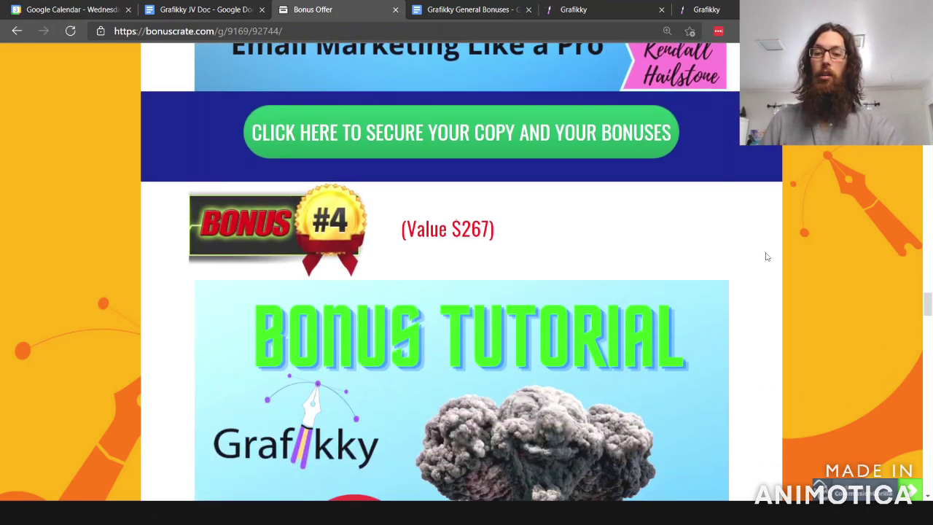
{"action": "scroll", "coordinate": [769, 251], "scroll_direction": "down", "scroll_amount": 2}
{"action": "scroll", "coordinate": [774, 261], "scroll_direction": "down", "scroll_amount": 1}
{"action": "scroll", "coordinate": [778, 253], "scroll_direction": "down", "scroll_amount": 1}
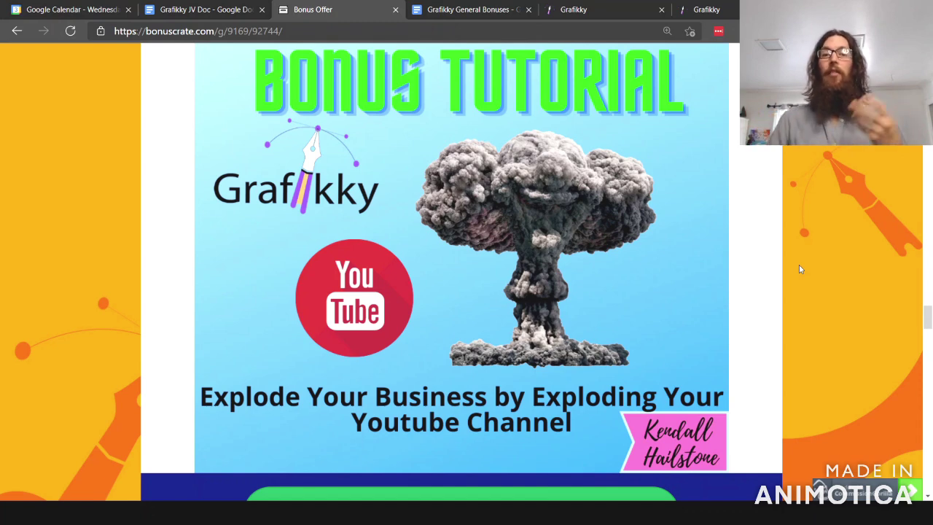
{"action": "scroll", "coordinate": [799, 269], "scroll_direction": "down", "scroll_amount": 2}
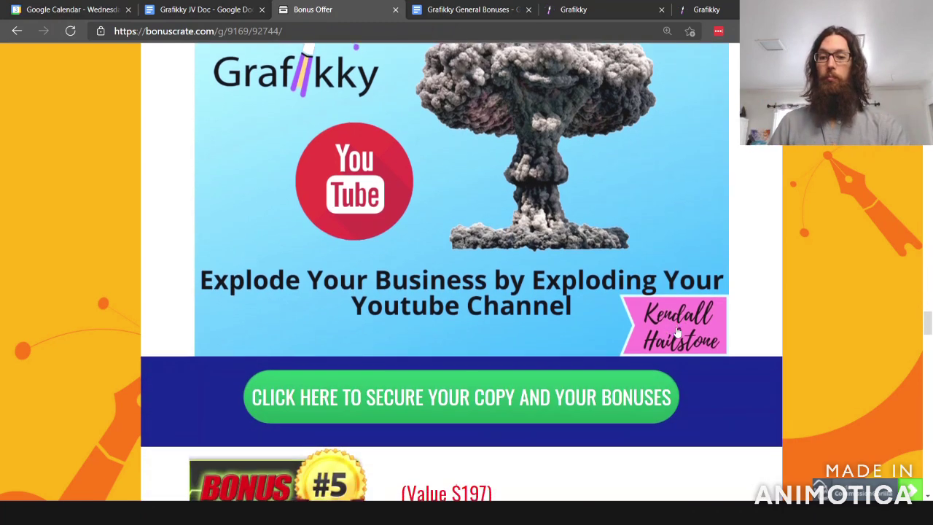
{"action": "scroll", "coordinate": [677, 332], "scroll_direction": "down", "scroll_amount": 4}
{"action": "scroll", "coordinate": [677, 332], "scroll_direction": "down", "scroll_amount": 2}
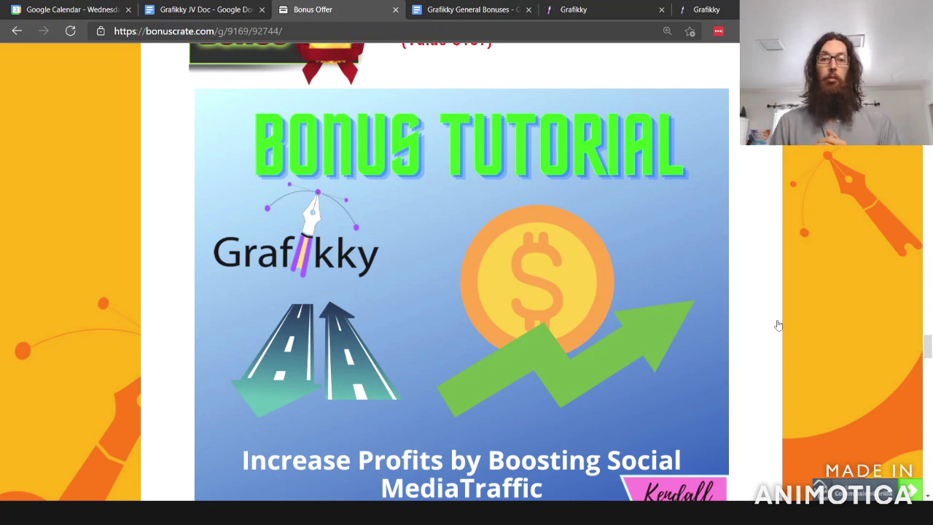
{"action": "scroll", "coordinate": [774, 309], "scroll_direction": "down", "scroll_amount": 4}
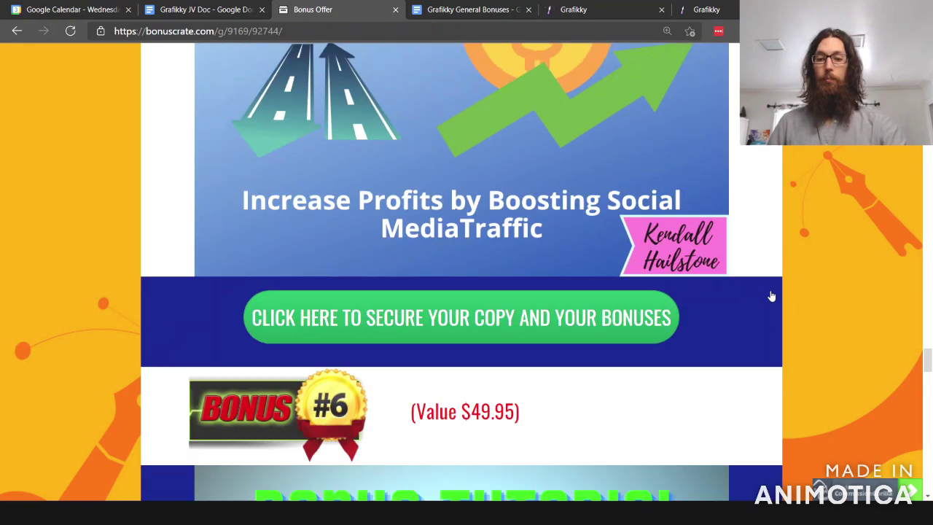
{"action": "scroll", "coordinate": [771, 293], "scroll_direction": "down", "scroll_amount": 3}
{"action": "scroll", "coordinate": [771, 294], "scroll_direction": "down", "scroll_amount": 3}
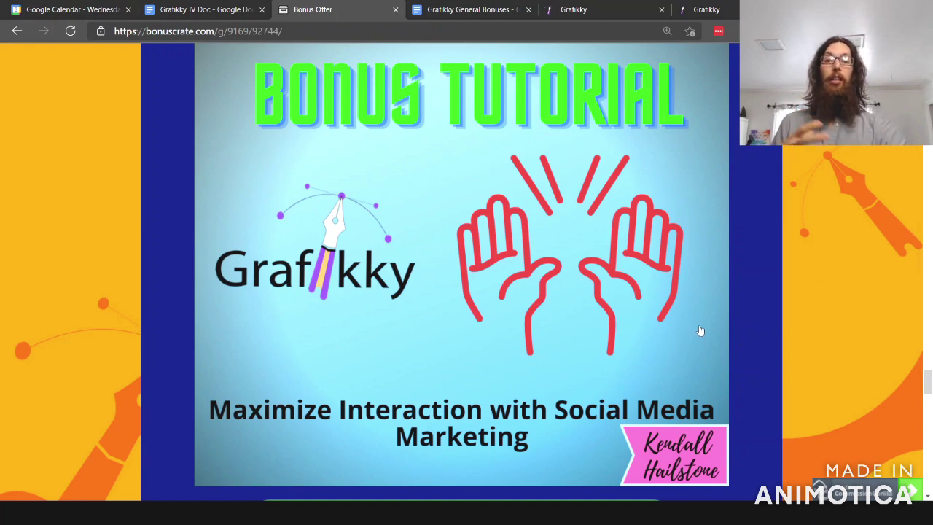
{"action": "scroll", "coordinate": [699, 331], "scroll_direction": "down", "scroll_amount": 2}
{"action": "scroll", "coordinate": [722, 306], "scroll_direction": "down", "scroll_amount": 3}
{"action": "scroll", "coordinate": [727, 299], "scroll_direction": "down", "scroll_amount": 2}
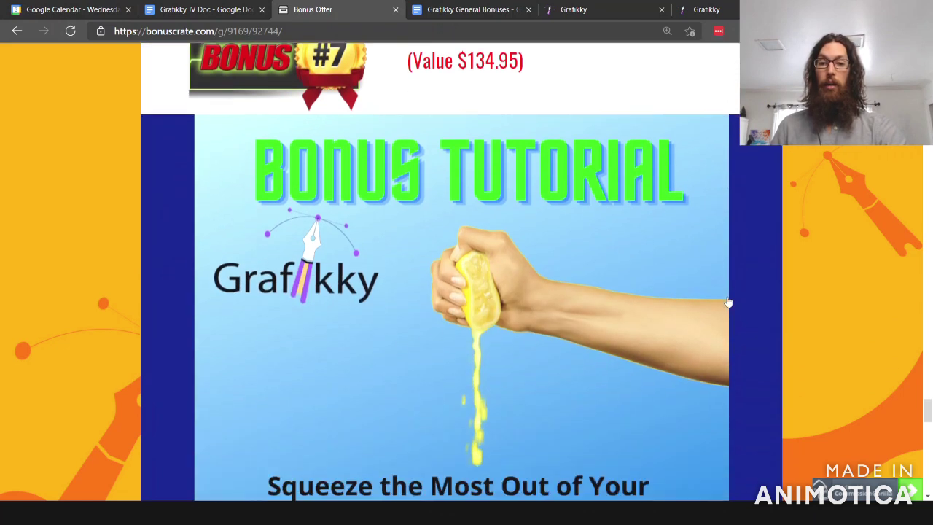
{"action": "scroll", "coordinate": [748, 285], "scroll_direction": "down", "scroll_amount": 1}
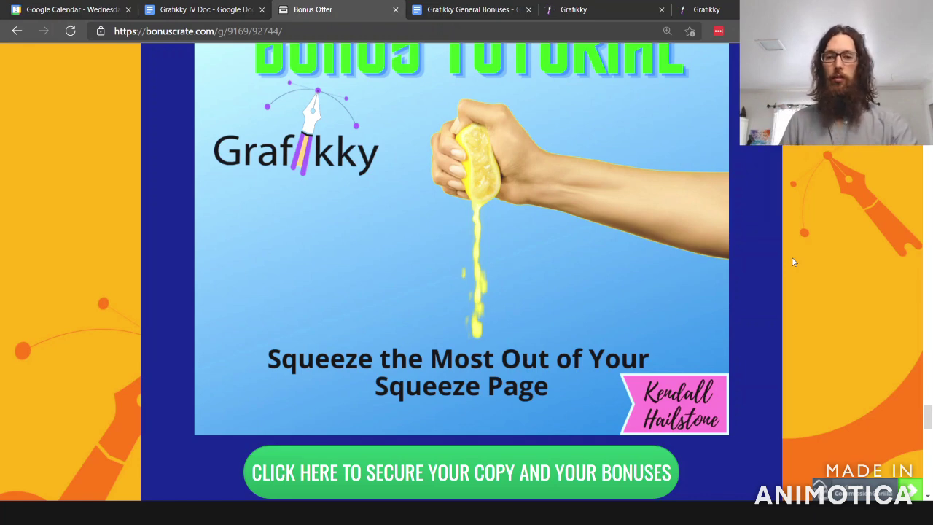
{"action": "scroll", "coordinate": [792, 277], "scroll_direction": "down", "scroll_amount": 3}
{"action": "scroll", "coordinate": [786, 307], "scroll_direction": "down", "scroll_amount": 5}
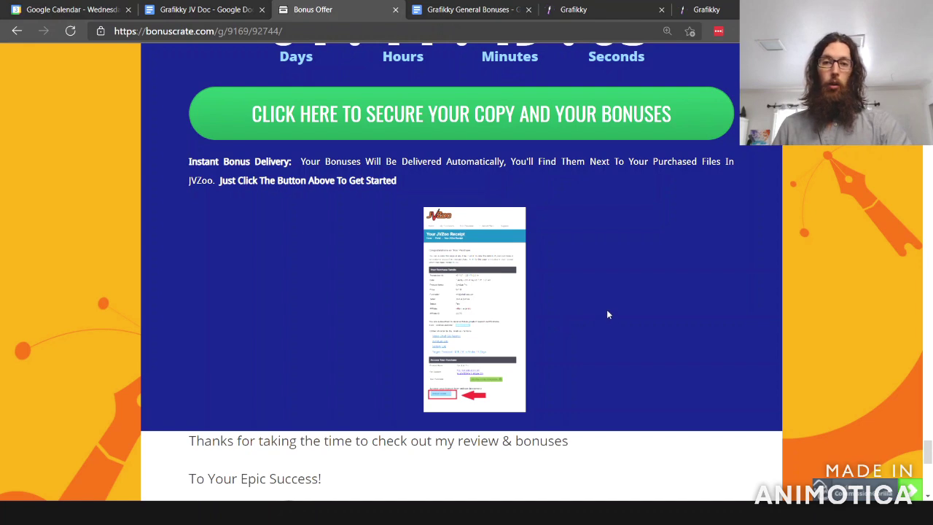
{"action": "scroll", "coordinate": [608, 313], "scroll_direction": "down", "scroll_amount": 3}
{"action": "scroll", "coordinate": [610, 314], "scroll_direction": "down", "scroll_amount": 2}
{"action": "scroll", "coordinate": [620, 313], "scroll_direction": "up", "scroll_amount": 2}
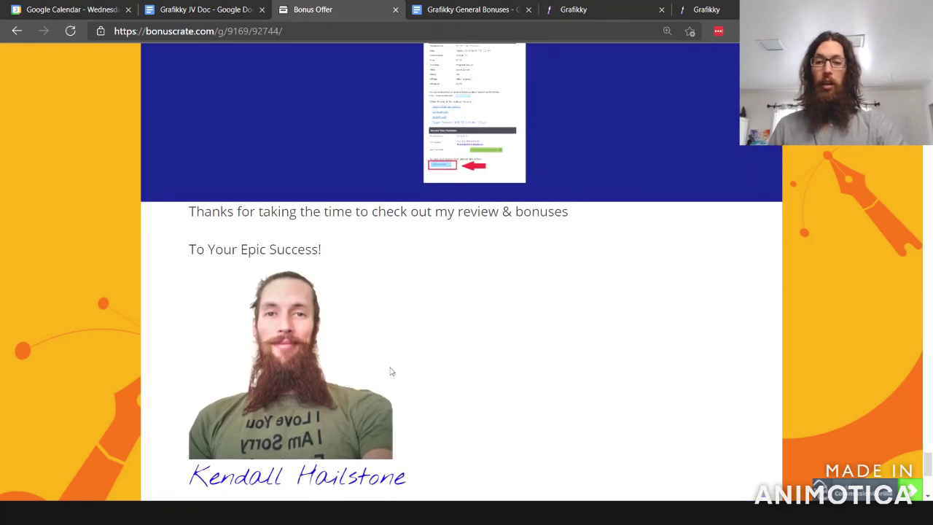
{"action": "scroll", "coordinate": [390, 371], "scroll_direction": "down", "scroll_amount": 2}
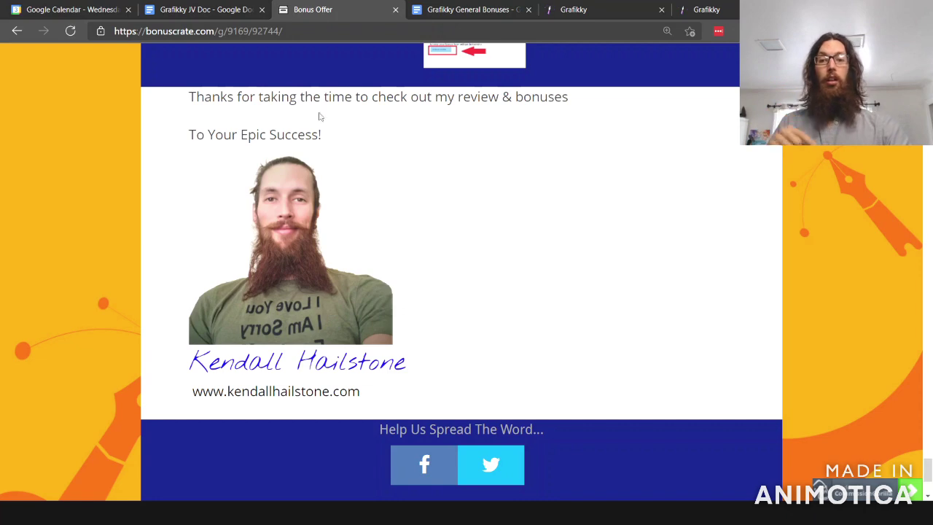
Step: Scroll back up the page, then switch to the Grafikky General Bonuses document
{"action": "scroll", "coordinate": [573, 292], "scroll_direction": "up", "scroll_amount": 4}
{"action": "scroll", "coordinate": [583, 294], "scroll_direction": "up", "scroll_amount": 4}
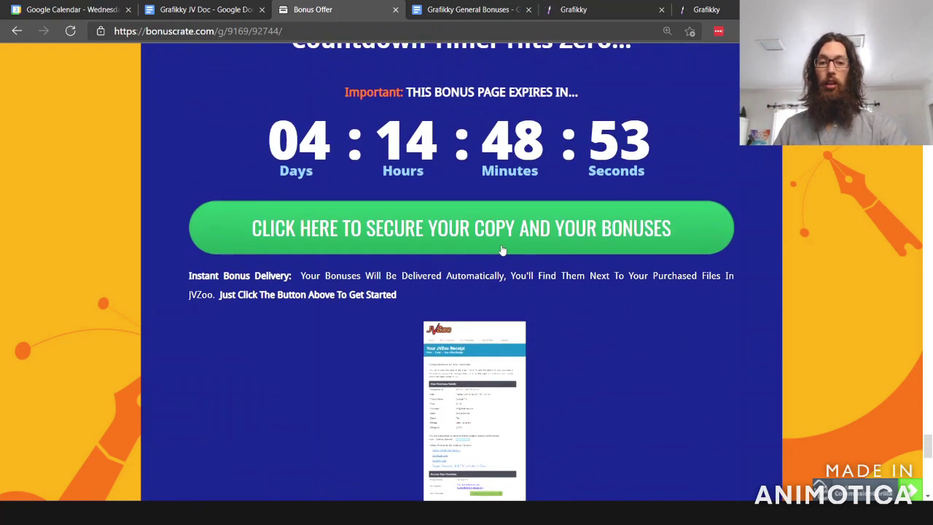
{"action": "scroll", "coordinate": [481, 255], "scroll_direction": "up", "scroll_amount": 5}
{"action": "scroll", "coordinate": [452, 259], "scroll_direction": "up", "scroll_amount": 3}
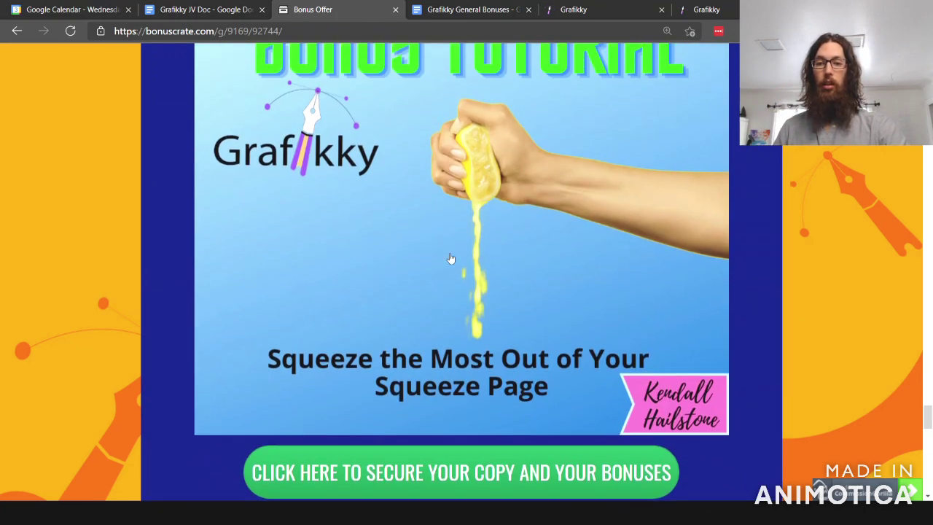
{"action": "scroll", "coordinate": [510, 240], "scroll_direction": "down", "scroll_amount": 2}
{"action": "scroll", "coordinate": [583, 262], "scroll_direction": "down", "scroll_amount": 5}
{"action": "scroll", "coordinate": [612, 284], "scroll_direction": "down", "scroll_amount": 4}
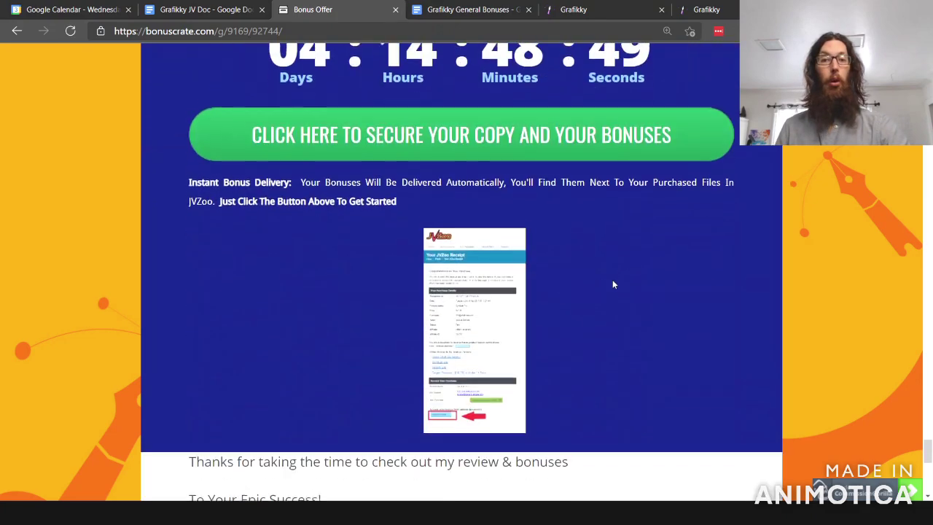
{"action": "scroll", "coordinate": [612, 284], "scroll_direction": "down", "scroll_amount": 3}
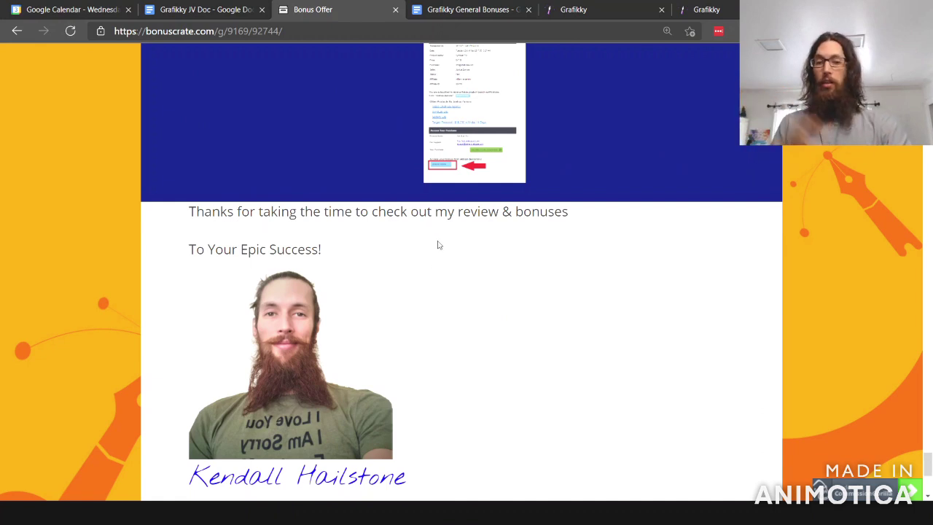
{"action": "scroll", "coordinate": [462, 350], "scroll_direction": "down", "scroll_amount": 2}
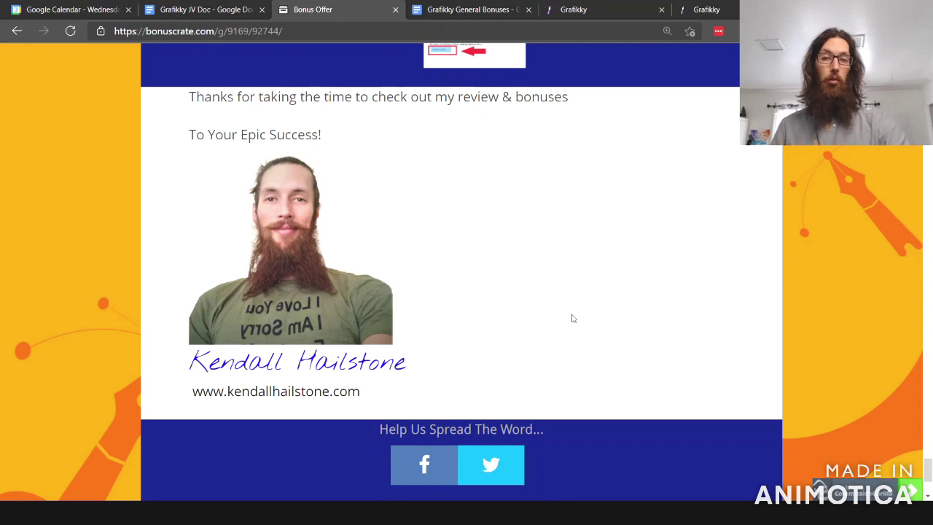
{"action": "scroll", "coordinate": [700, 267], "scroll_direction": "up", "scroll_amount": 5}
{"action": "scroll", "coordinate": [687, 268], "scroll_direction": "up", "scroll_amount": 2}
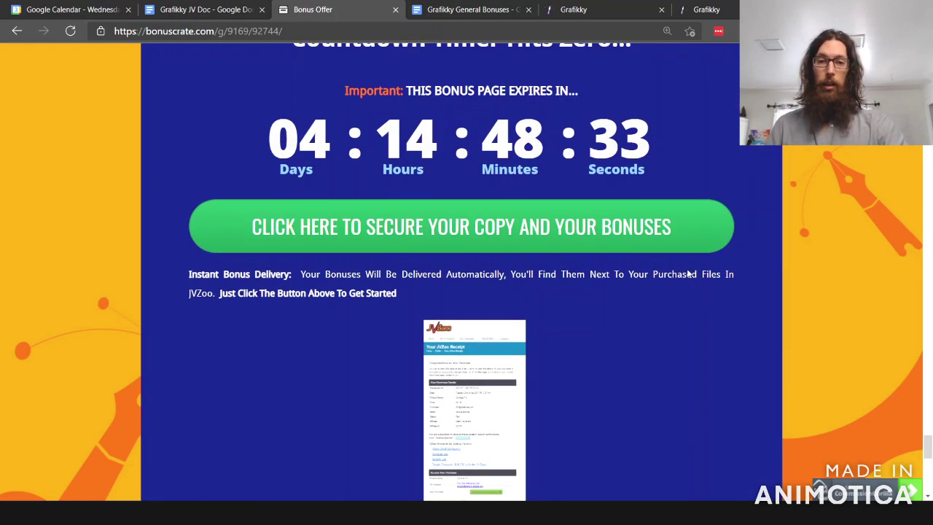
{"action": "left_click", "coordinate": [453, 9]}
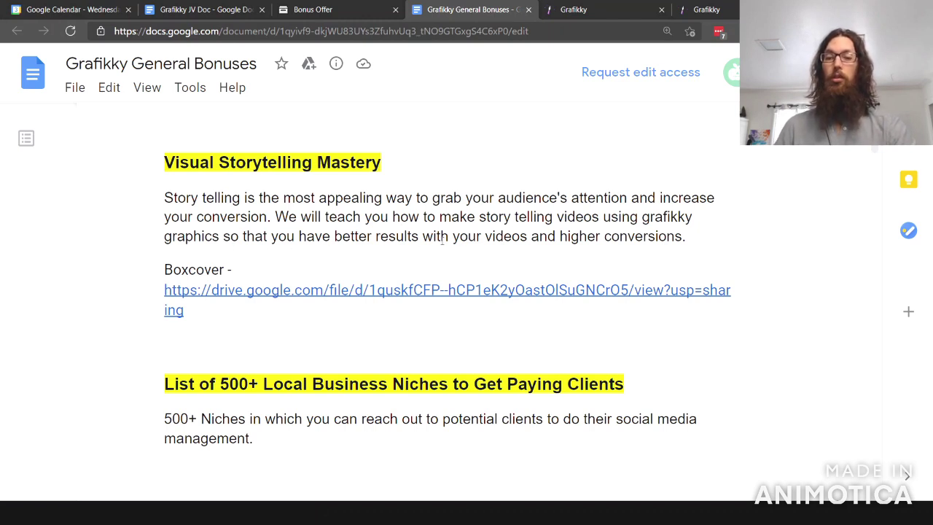
{"action": "scroll", "coordinate": [415, 251], "scroll_direction": "down", "scroll_amount": 3}
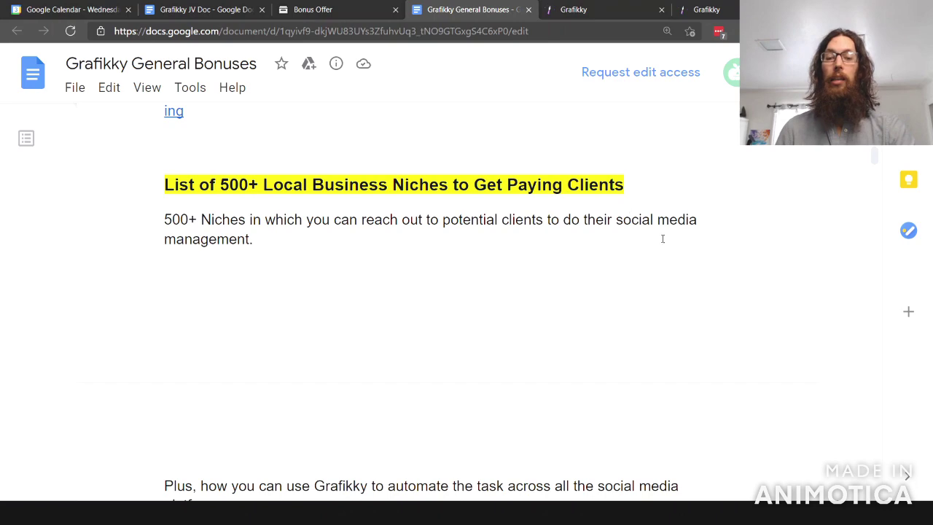
{"action": "scroll", "coordinate": [662, 238], "scroll_direction": "down", "scroll_amount": 5}
{"action": "scroll", "coordinate": [437, 218], "scroll_direction": "down", "scroll_amount": 2}
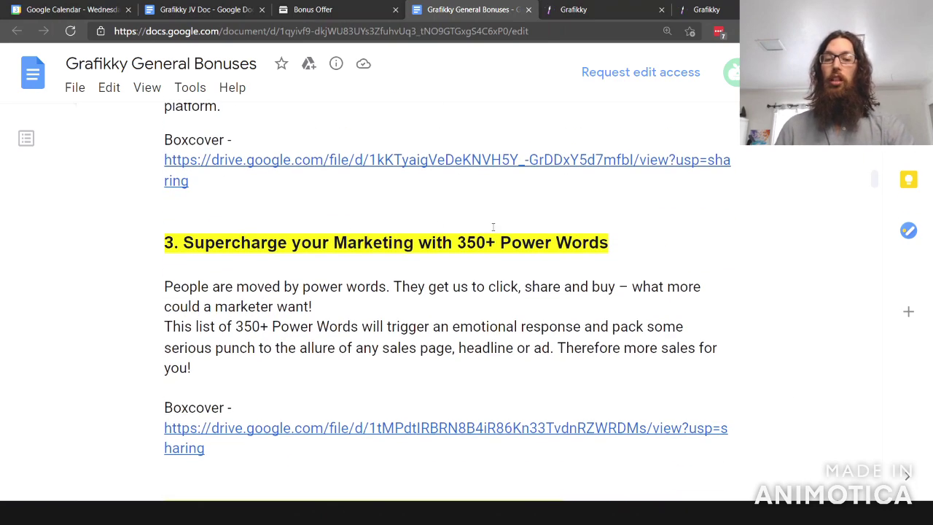
{"action": "scroll", "coordinate": [559, 244], "scroll_direction": "down", "scroll_amount": 1}
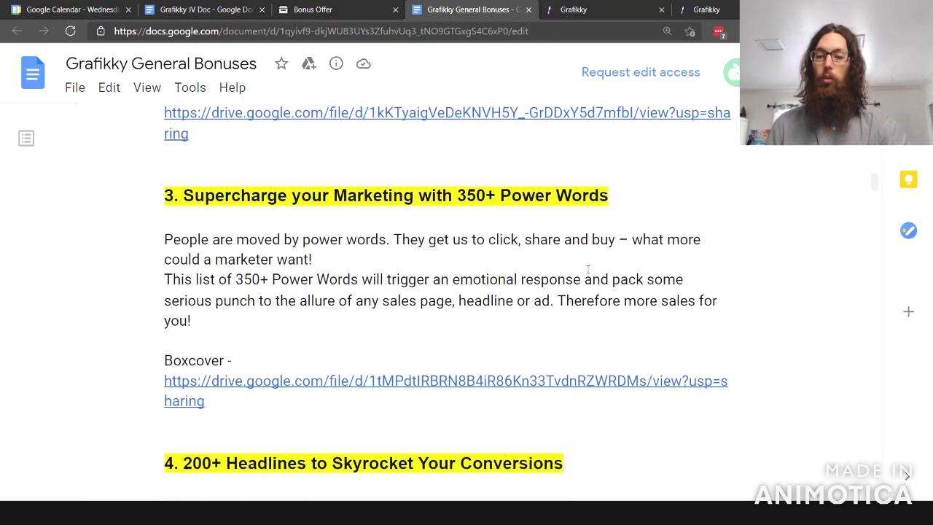
{"action": "scroll", "coordinate": [365, 219], "scroll_direction": "down", "scroll_amount": 3}
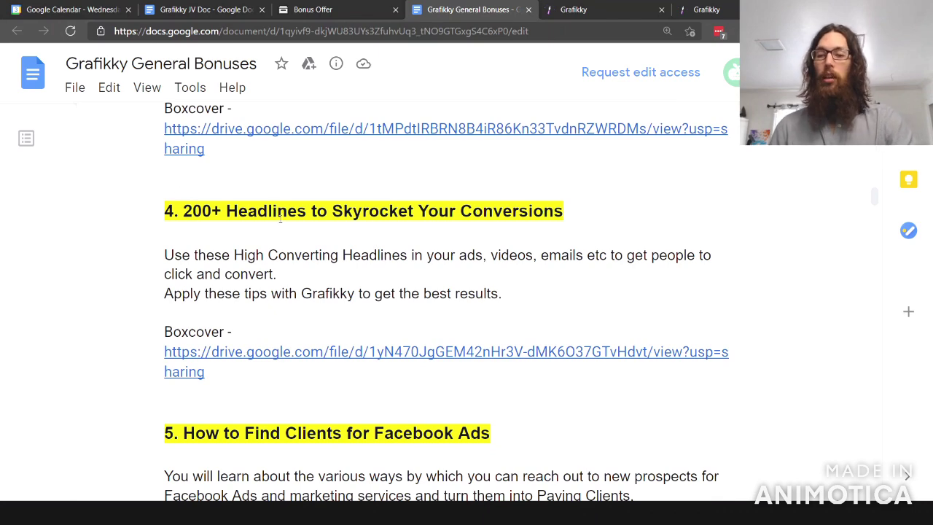
{"action": "scroll", "coordinate": [506, 229], "scroll_direction": "down", "scroll_amount": 1}
{"action": "scroll", "coordinate": [510, 233], "scroll_direction": "down", "scroll_amount": 2}
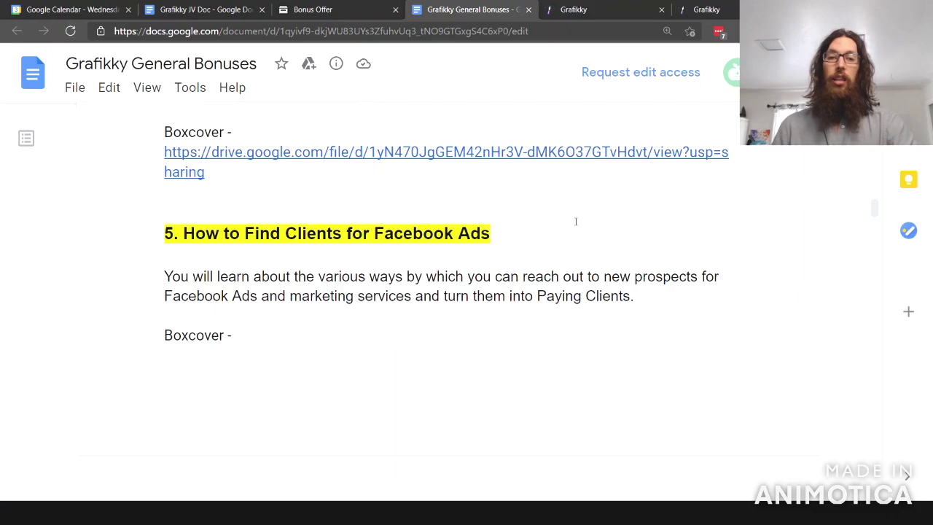
{"action": "scroll", "coordinate": [573, 235], "scroll_direction": "down", "scroll_amount": 5}
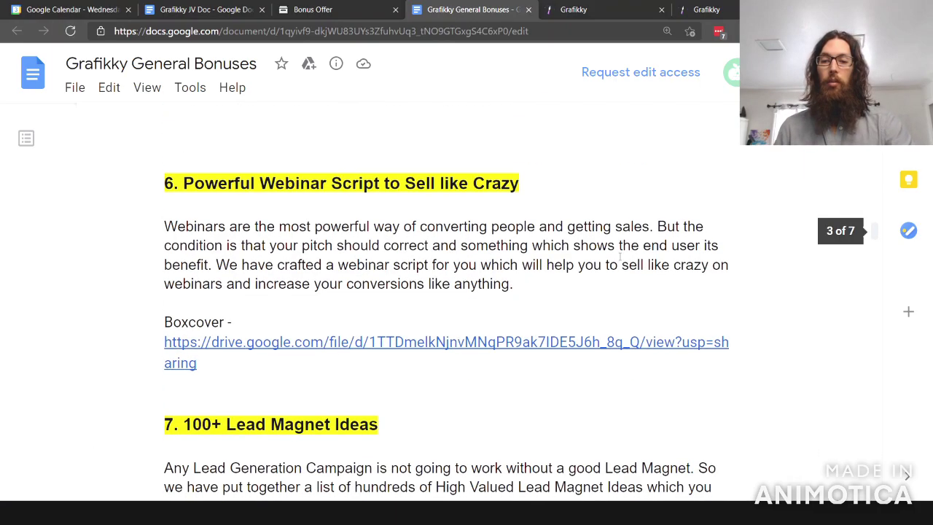
{"action": "scroll", "coordinate": [623, 256], "scroll_direction": "down", "scroll_amount": 10}
{"action": "scroll", "coordinate": [623, 255], "scroll_direction": "down", "scroll_amount": 7}
{"action": "scroll", "coordinate": [623, 259], "scroll_direction": "down", "scroll_amount": 5}
{"action": "scroll", "coordinate": [623, 263], "scroll_direction": "down", "scroll_amount": 5}
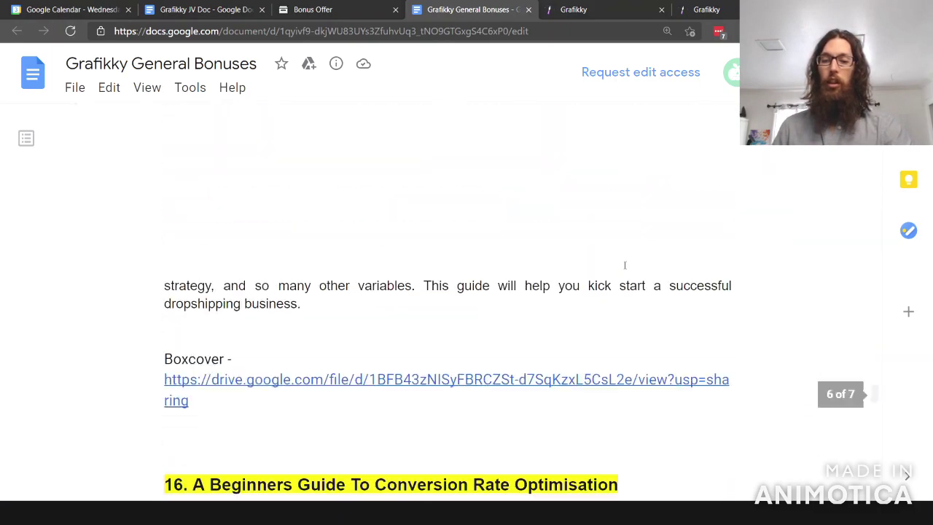
{"action": "scroll", "coordinate": [625, 268], "scroll_direction": "down", "scroll_amount": 3}
{"action": "scroll", "coordinate": [627, 273], "scroll_direction": "down", "scroll_amount": 8}
{"action": "scroll", "coordinate": [583, 299], "scroll_direction": "up", "scroll_amount": 4}
{"action": "scroll", "coordinate": [554, 321], "scroll_direction": "up", "scroll_amount": 6}
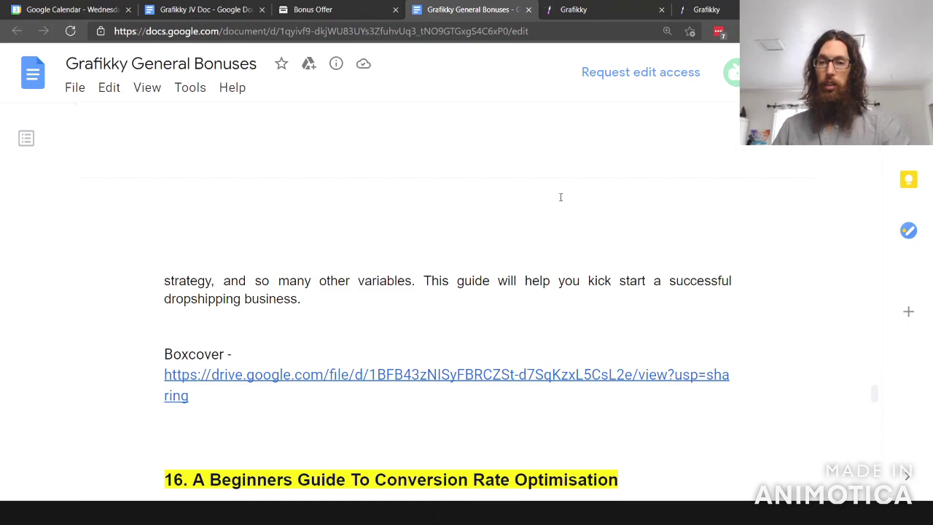
{"action": "scroll", "coordinate": [560, 197], "scroll_direction": "up", "scroll_amount": 3}
{"action": "scroll", "coordinate": [561, 197], "scroll_direction": "up", "scroll_amount": 3}
{"action": "scroll", "coordinate": [560, 197], "scroll_direction": "up", "scroll_amount": 2}
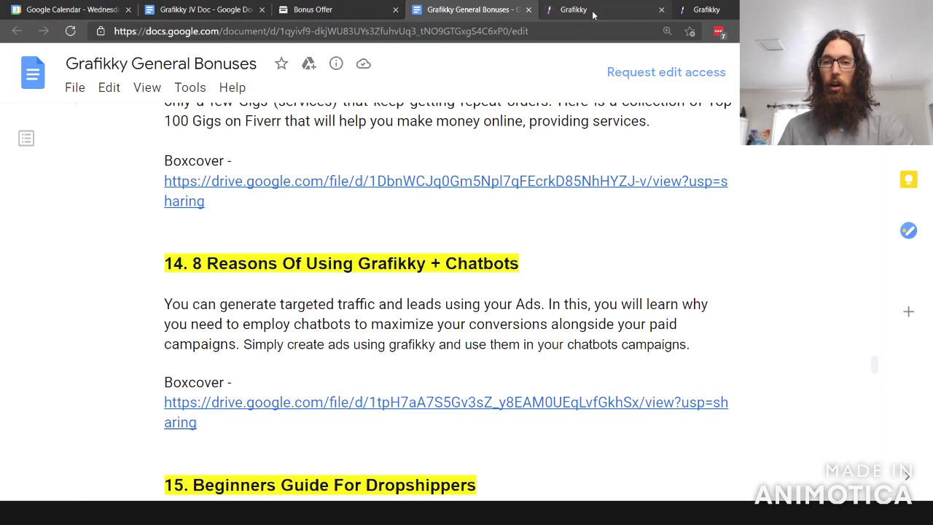
{"action": "left_click", "coordinate": [592, 15]}
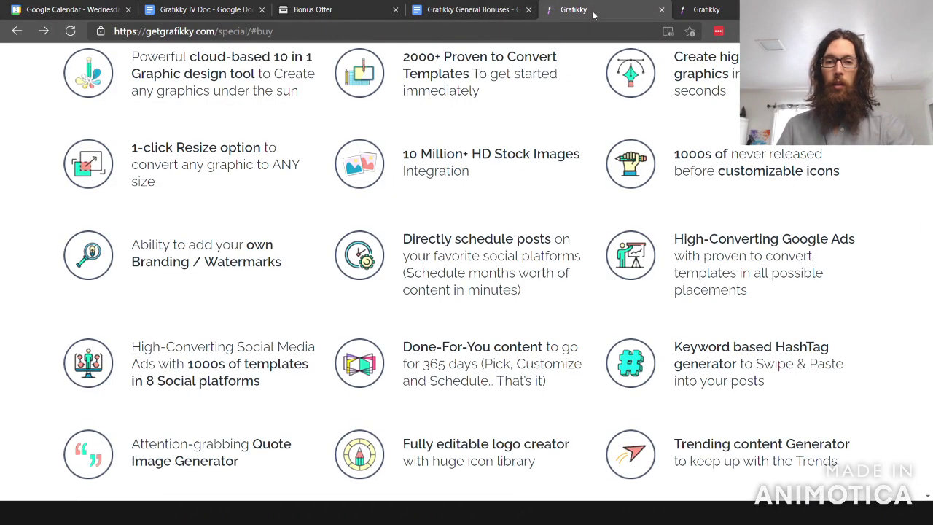
Step: Bring up the Grafikky dashboard tab with its welcome demo video and tool grid
{"action": "left_click", "coordinate": [704, 9]}
{"action": "scroll", "coordinate": [858, 197], "scroll_direction": "down", "scroll_amount": 2}
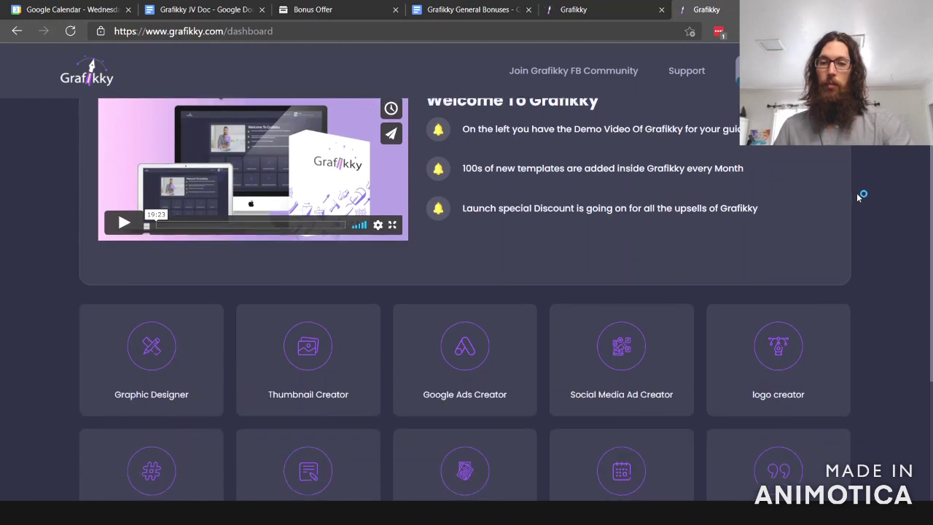
{"action": "scroll", "coordinate": [858, 197], "scroll_direction": "up", "scroll_amount": 2}
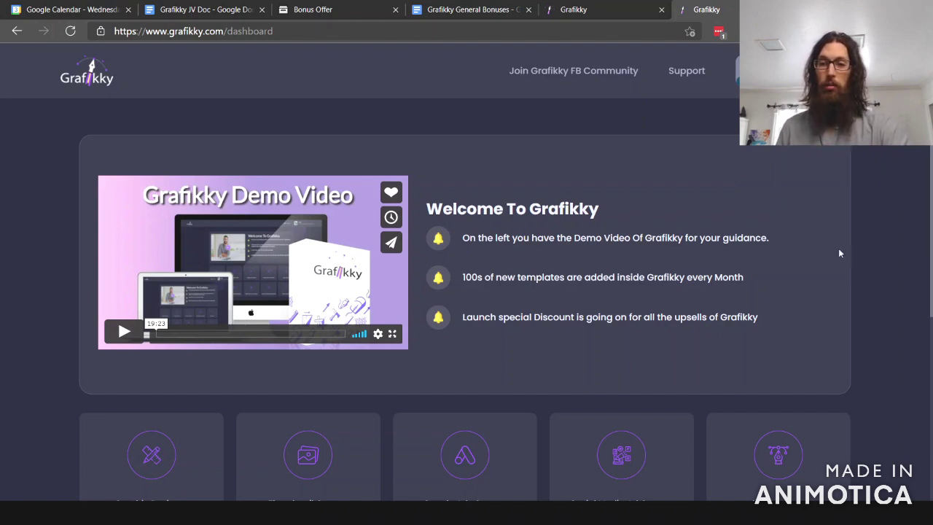
{"action": "scroll", "coordinate": [826, 208], "scroll_direction": "down", "scroll_amount": 2}
Step: Scroll the dashboard to the bottom row of tools: Content Generator, Social and Bonus
{"action": "scroll", "coordinate": [826, 209], "scroll_direction": "down", "scroll_amount": 3}
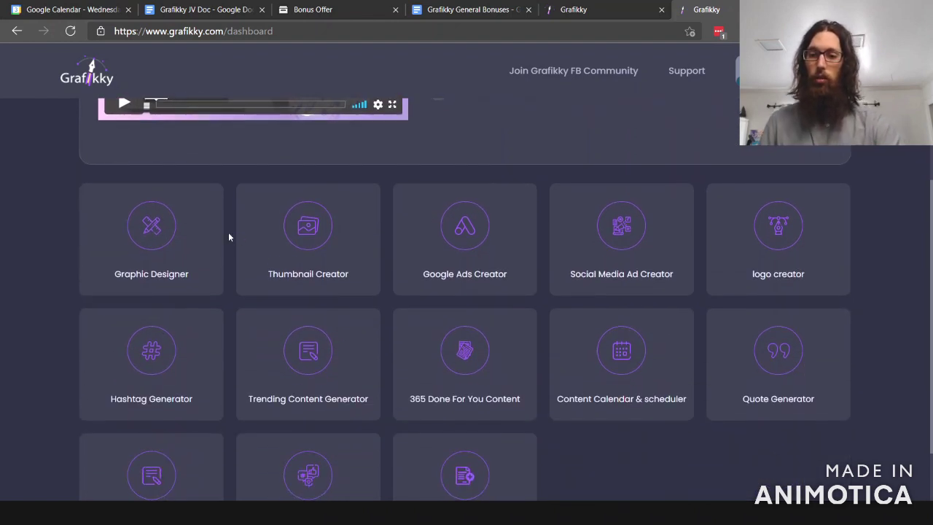
{"action": "scroll", "coordinate": [781, 386], "scroll_direction": "down", "scroll_amount": 2}
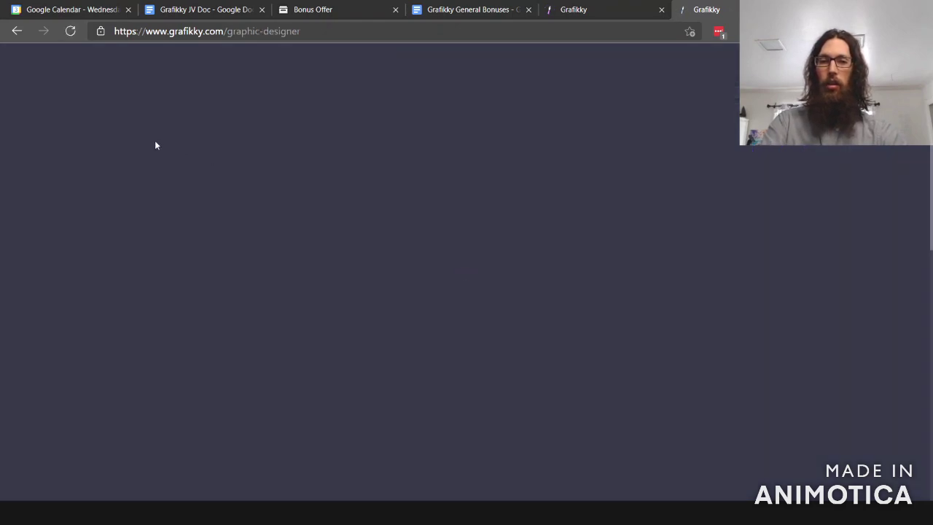
Step: Show the Graphic Designer's done-for-you thumbnail templates and load more of them
{"action": "scroll", "coordinate": [389, 366], "scroll_direction": "down", "scroll_amount": 2}
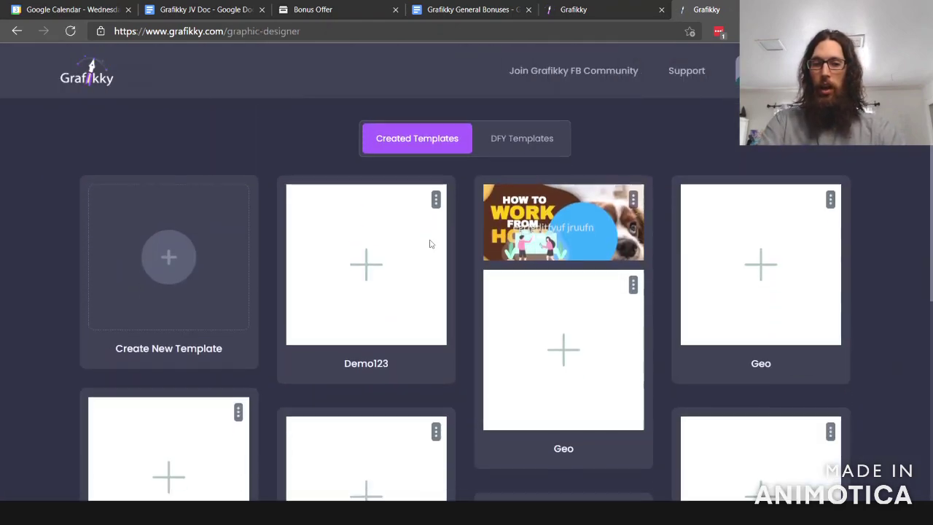
{"action": "left_click", "coordinate": [529, 139]}
{"action": "scroll", "coordinate": [658, 265], "scroll_direction": "down", "scroll_amount": 3}
{"action": "scroll", "coordinate": [657, 262], "scroll_direction": "down", "scroll_amount": 3}
{"action": "scroll", "coordinate": [666, 254], "scroll_direction": "down", "scroll_amount": 3}
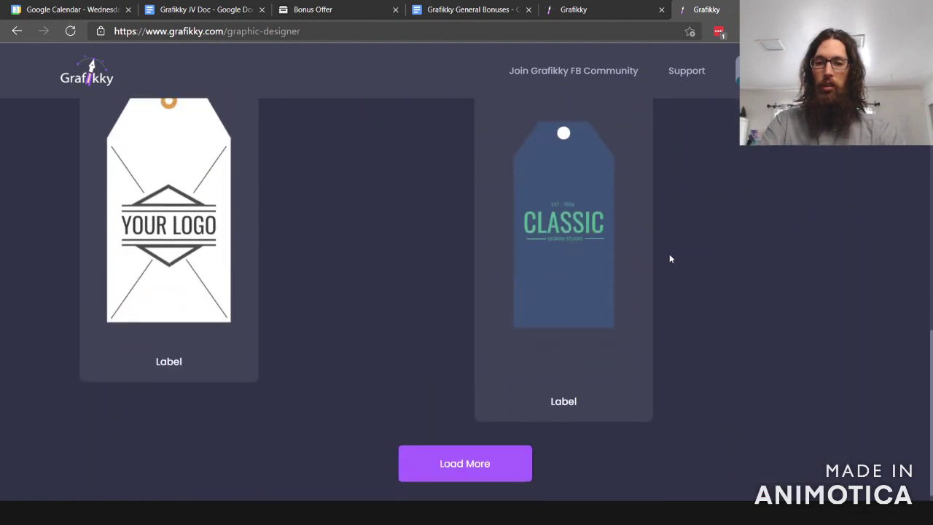
{"action": "left_click", "coordinate": [425, 458]}
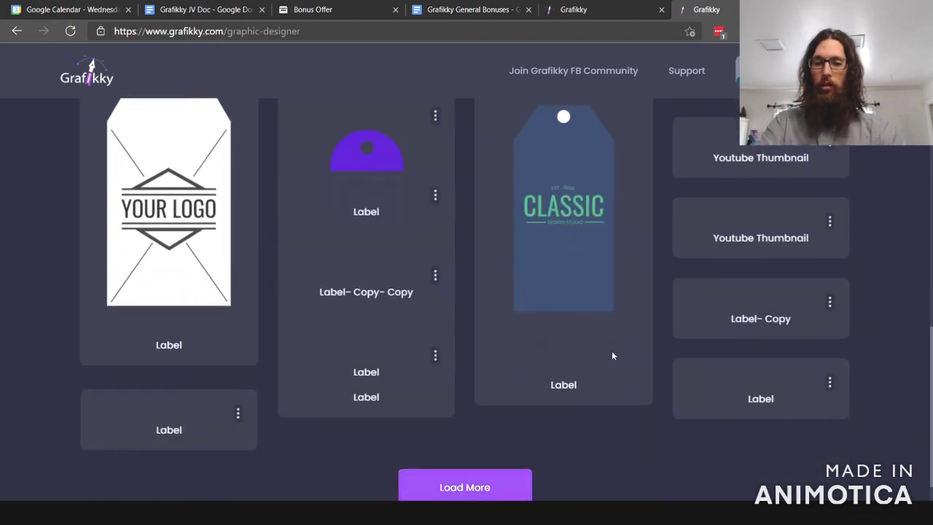
{"action": "scroll", "coordinate": [621, 347], "scroll_direction": "down", "scroll_amount": 2}
{"action": "scroll", "coordinate": [629, 344], "scroll_direction": "down", "scroll_amount": 3}
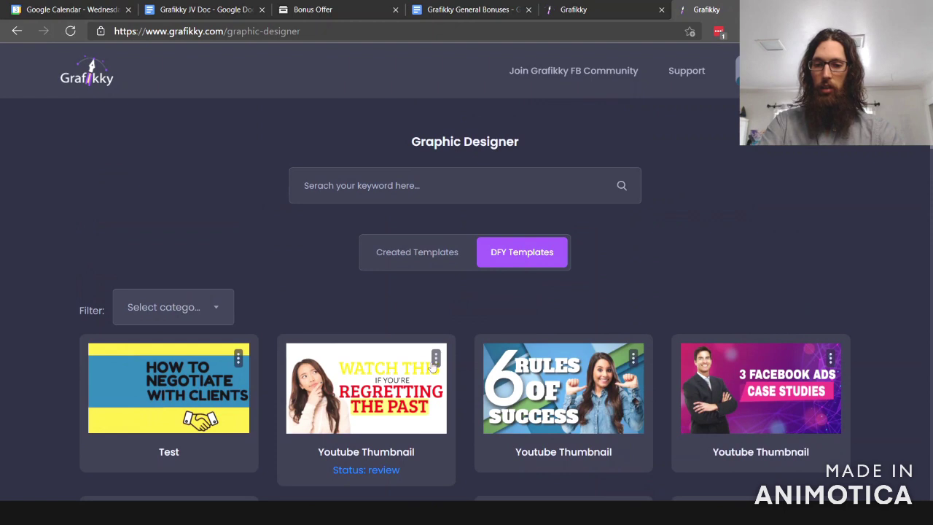
Step: Preview the Regretting the Past thumbnail, then choose Use and dismiss the new project prompt
{"action": "left_click", "coordinate": [435, 358]}
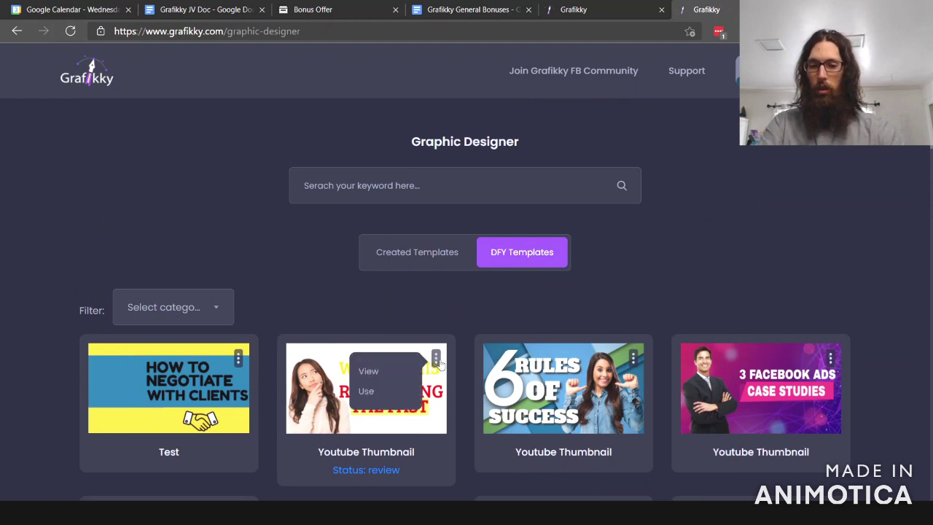
{"action": "left_click", "coordinate": [377, 380]}
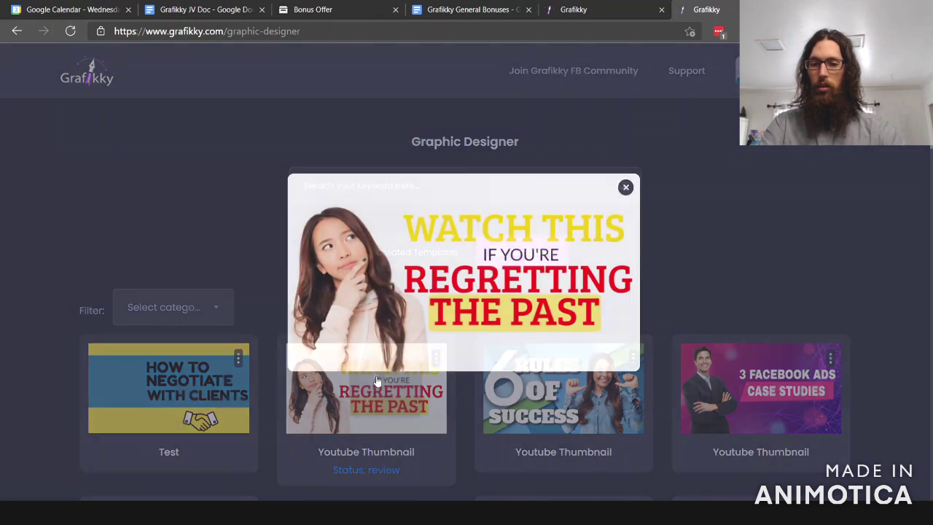
{"action": "left_click", "coordinate": [625, 187]}
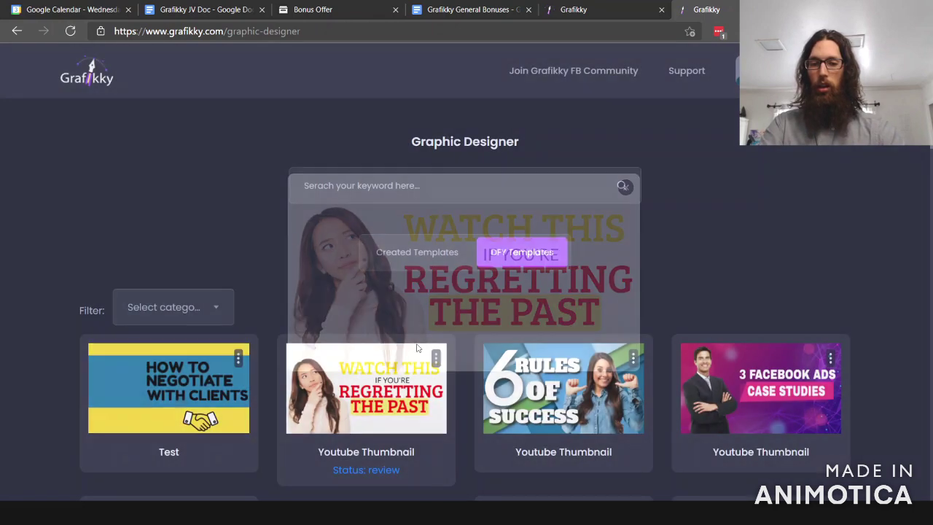
{"action": "left_click", "coordinate": [436, 357]}
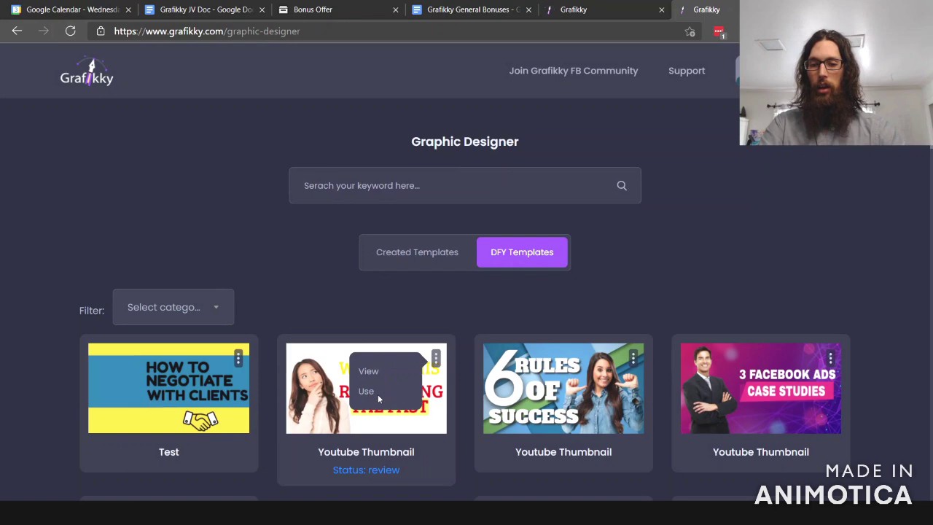
{"action": "left_click", "coordinate": [367, 391]}
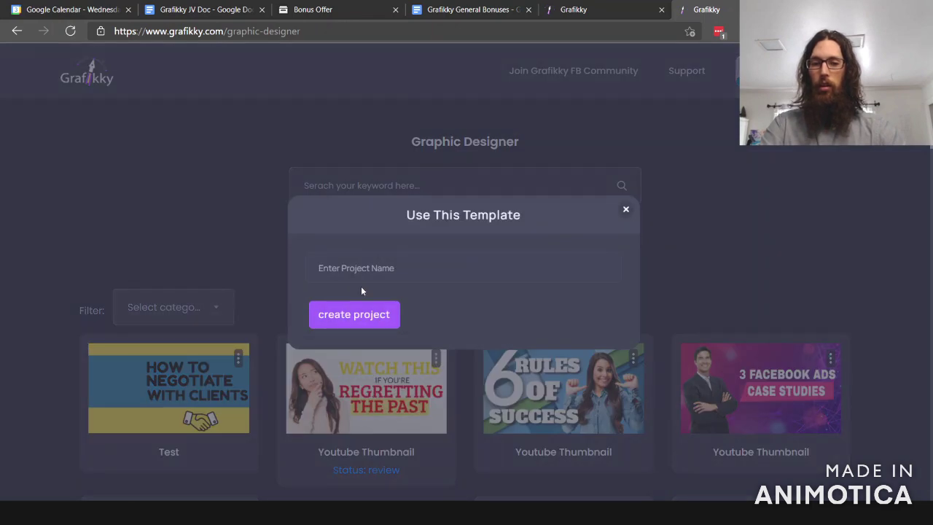
{"action": "left_click", "coordinate": [624, 211]}
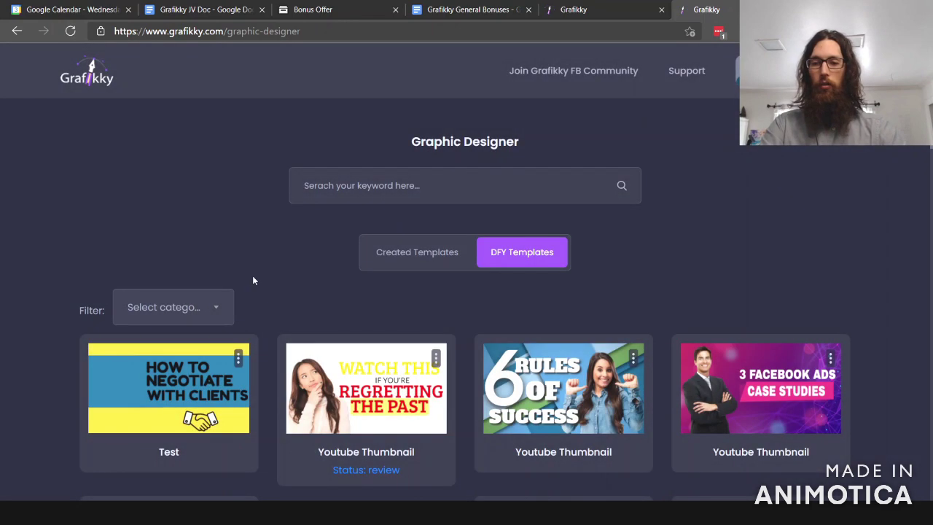
Step: Create a new blank 1000×800 template named 'demo' from Created Templates
{"action": "left_click", "coordinate": [428, 252]}
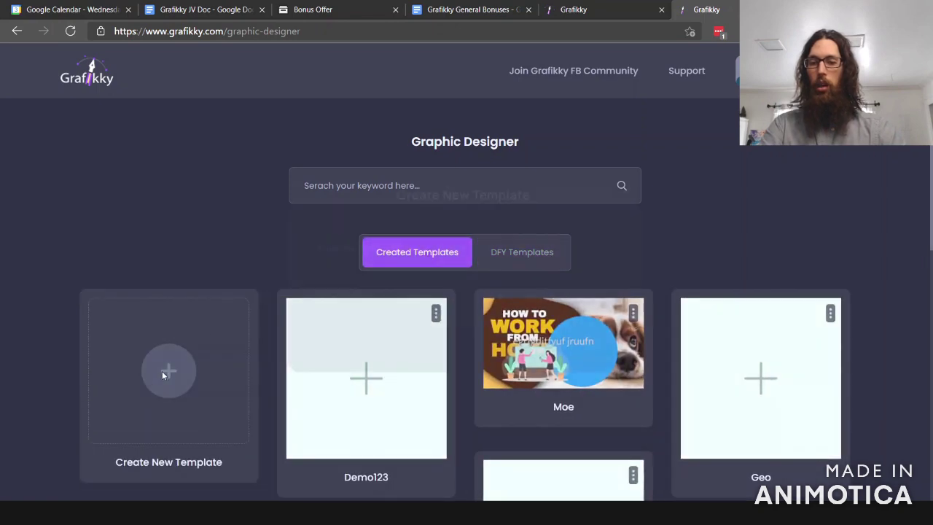
{"action": "left_click", "coordinate": [162, 371]}
{"action": "left_click", "coordinate": [375, 260]}
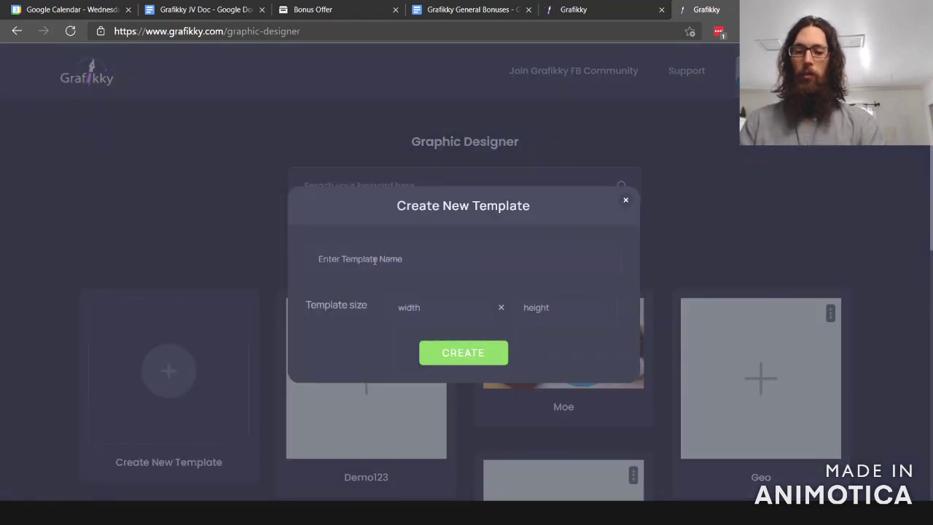
{"action": "type", "text": "demo"}
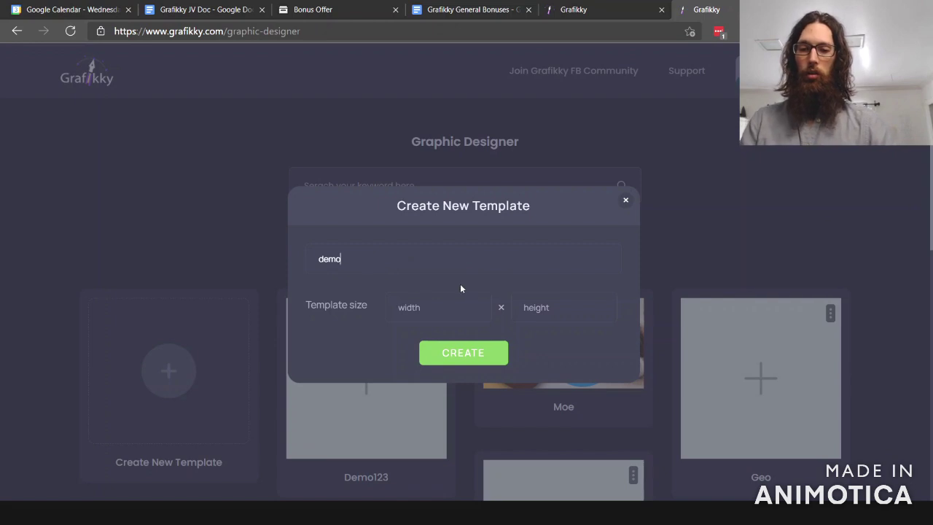
{"action": "left_click", "coordinate": [452, 306]}
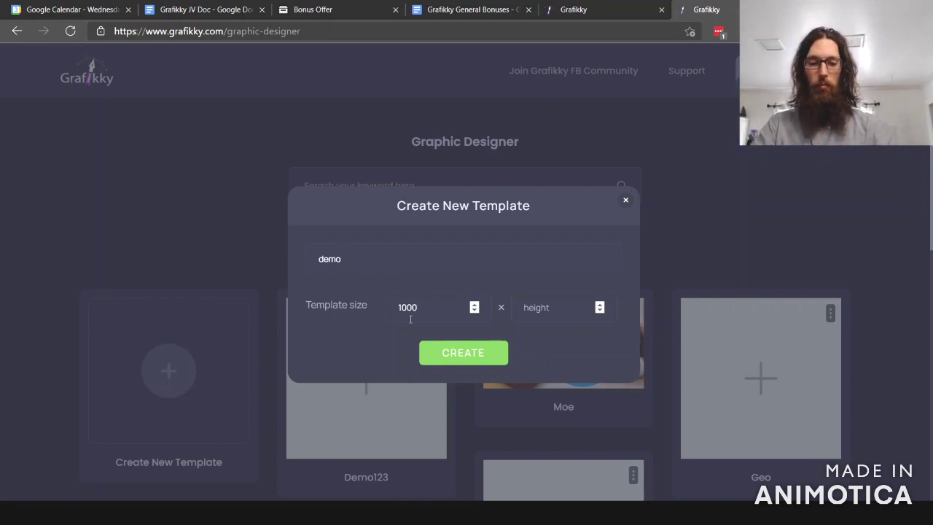
{"action": "left_click", "coordinate": [564, 307]}
{"action": "type", "text": "800"}
{"action": "left_click", "coordinate": [465, 360]}
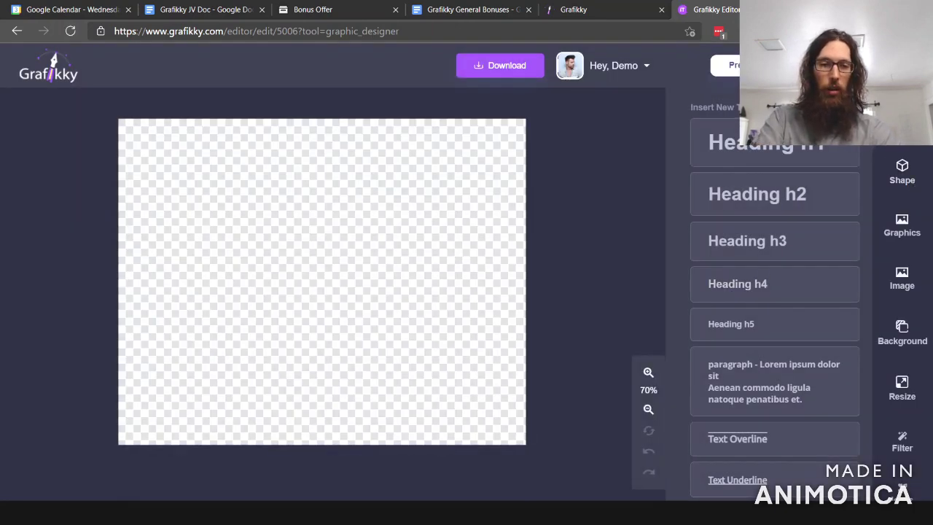
Step: Browse the Shape, Graphics and Image panels, including Pixabay and Unsplash stock photos
{"action": "left_click", "coordinate": [909, 169]}
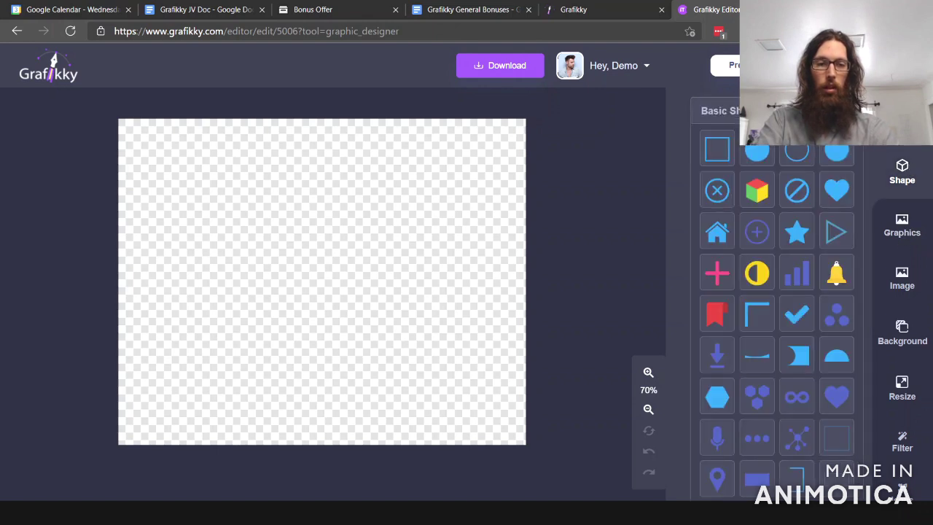
{"action": "left_click", "coordinate": [907, 232]}
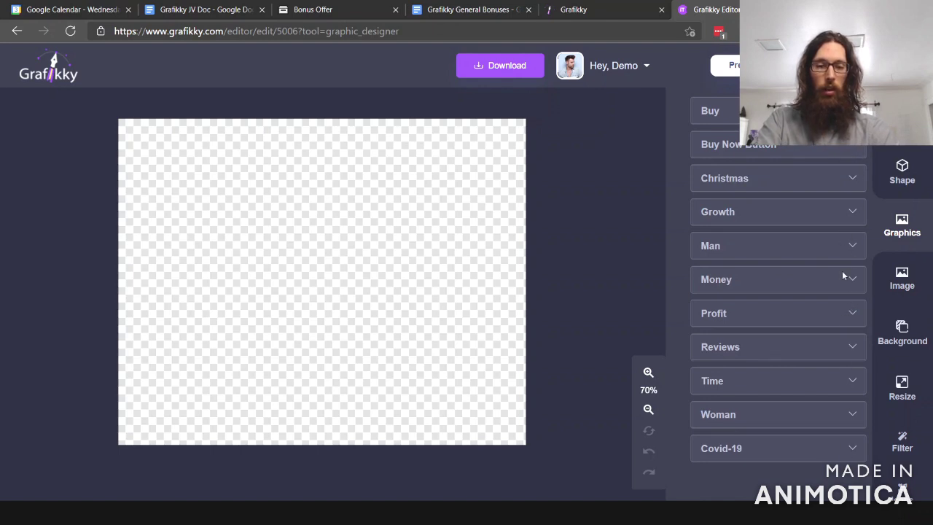
{"action": "left_click", "coordinate": [915, 275]}
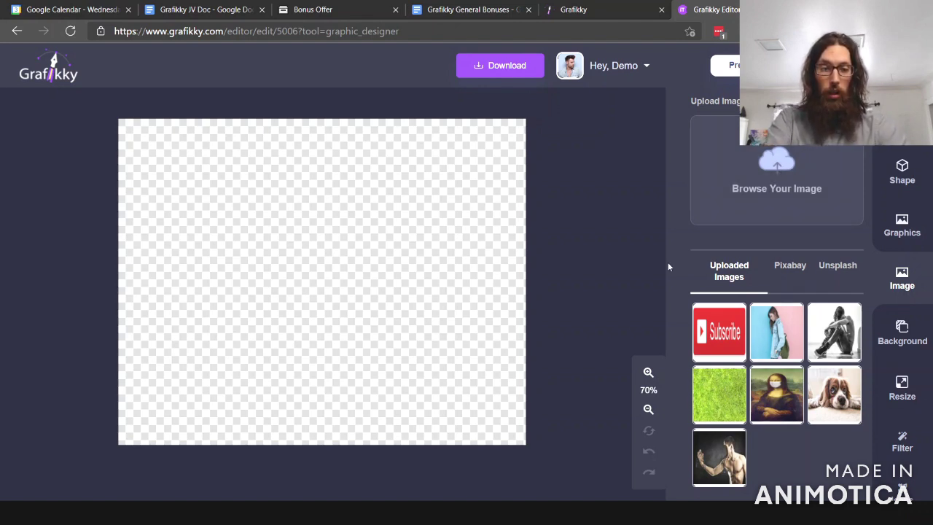
{"action": "left_click", "coordinate": [787, 267]}
{"action": "left_click", "coordinate": [836, 271]}
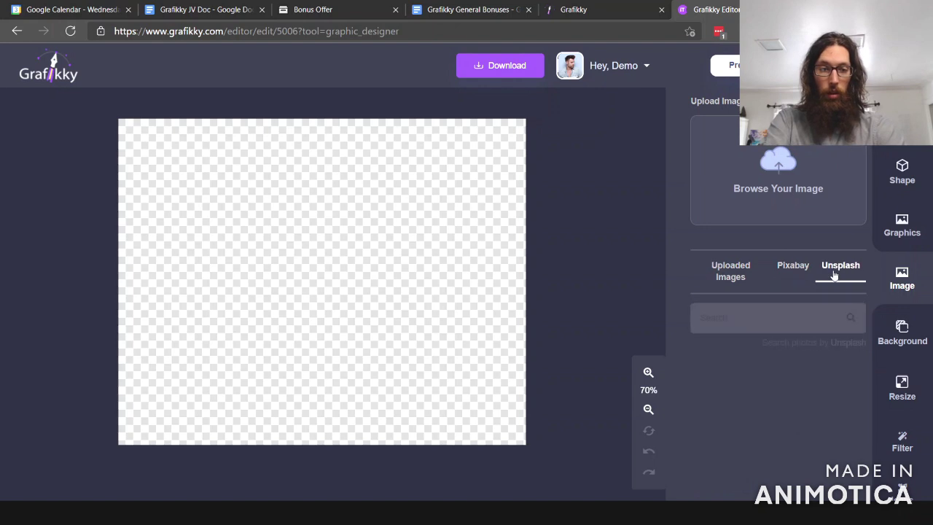
{"action": "left_click", "coordinate": [806, 271]}
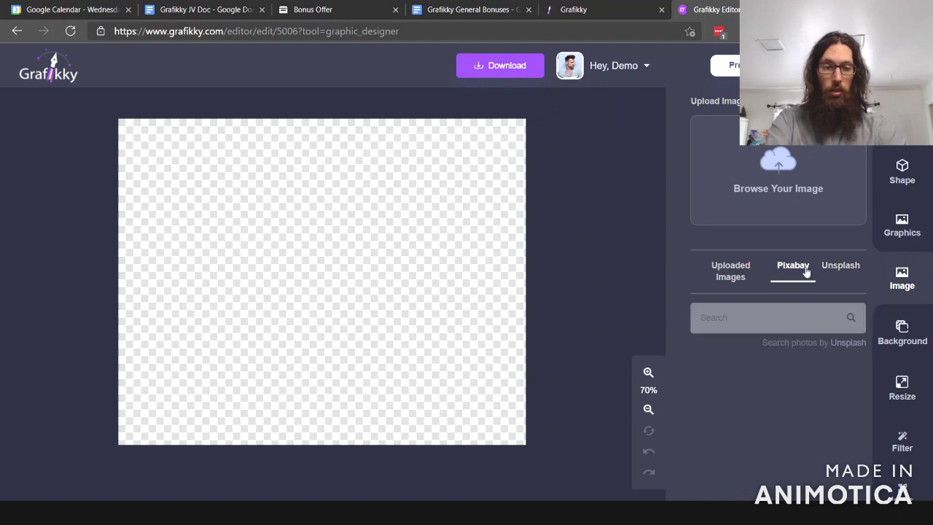
Step: Fill the canvas background pink (#ec407a), view Resize and Filter, and search icons for 'happy'
{"action": "left_click", "coordinate": [907, 333]}
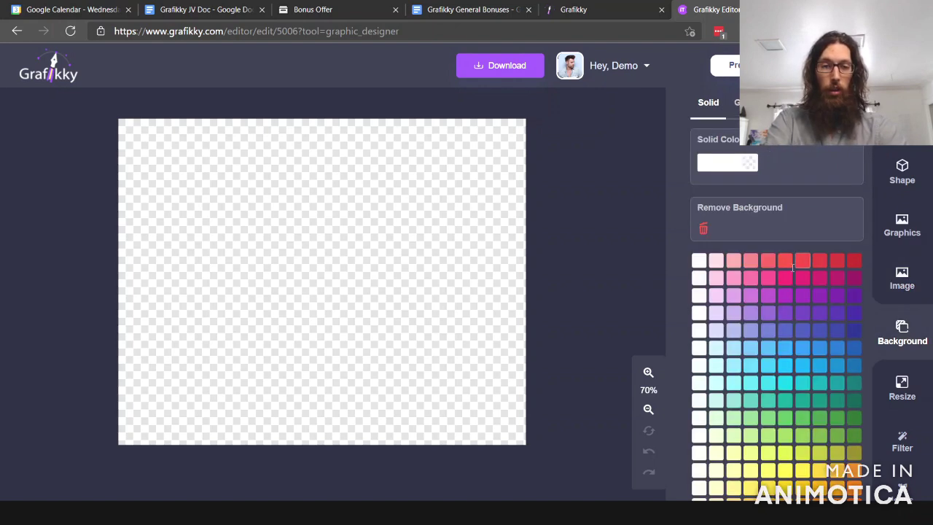
{"action": "left_click", "coordinate": [770, 278]}
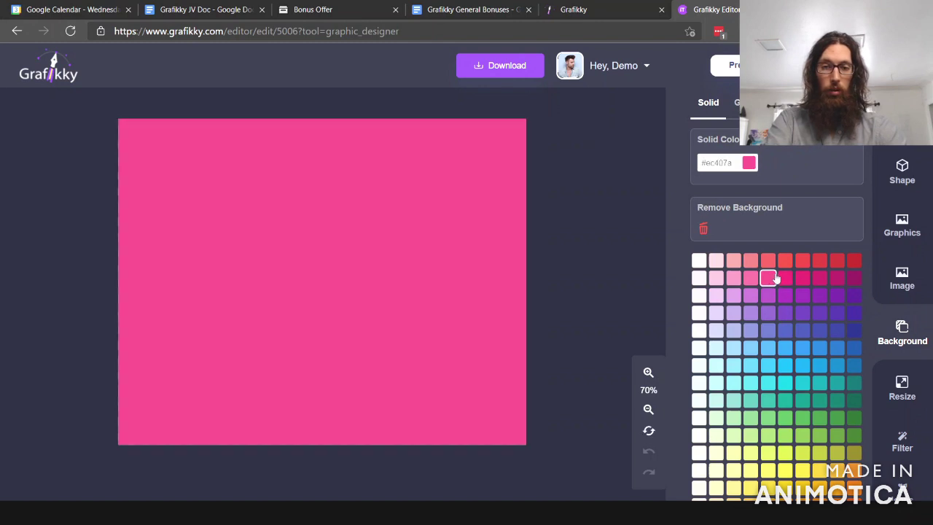
{"action": "left_click", "coordinate": [904, 390]}
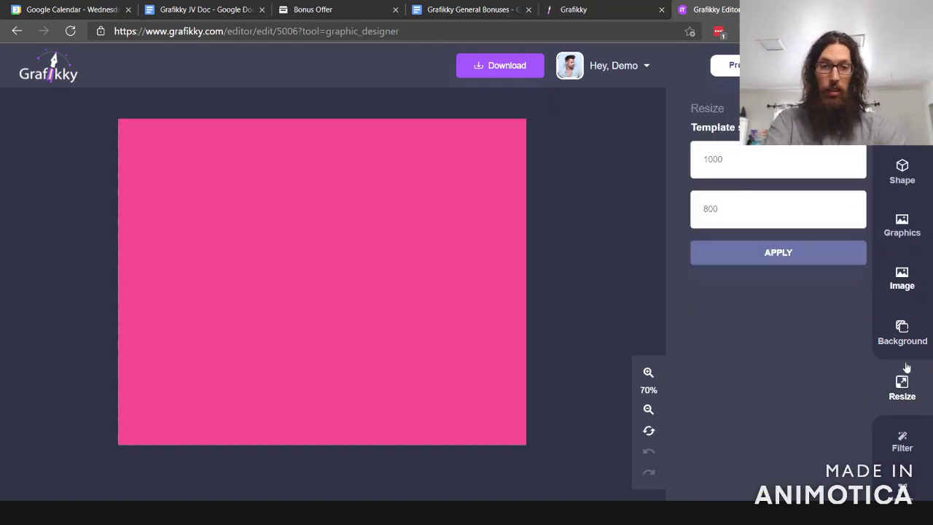
{"action": "left_click", "coordinate": [903, 443]}
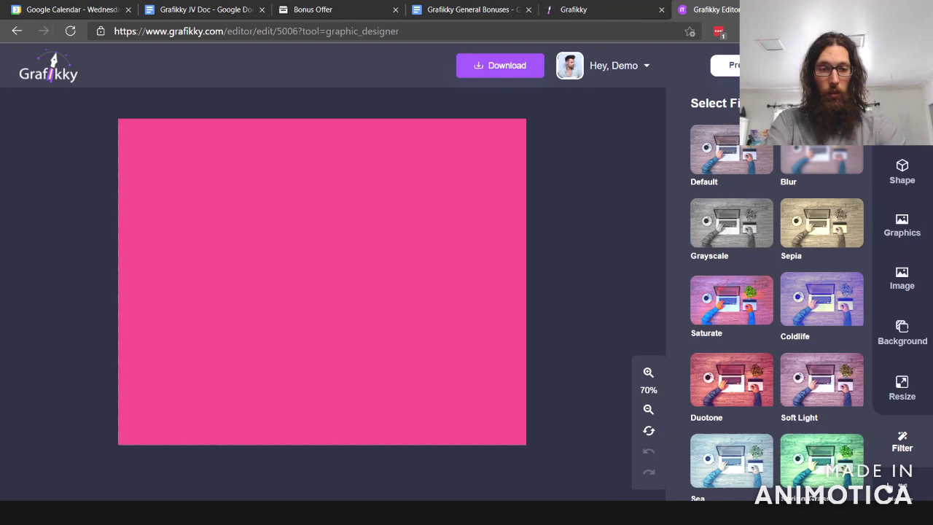
{"action": "left_click", "coordinate": [905, 494]}
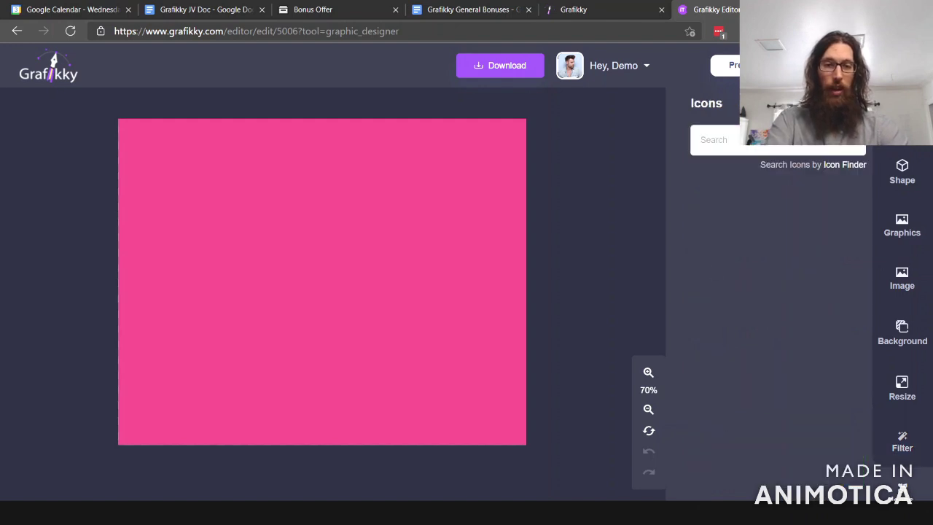
{"action": "type", "text": "happy"}
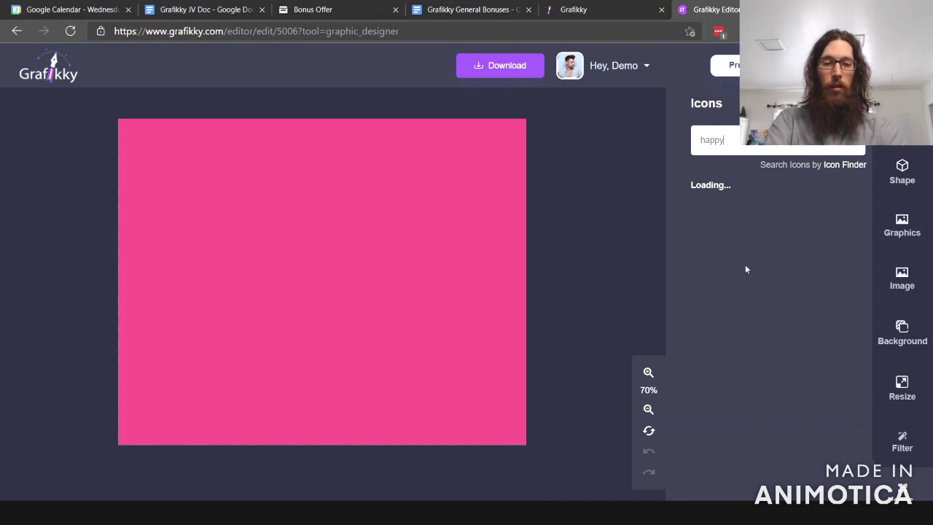
Step: Add a happy face icon and an enlarged colored cube at the upper right
{"action": "left_click", "coordinate": [777, 208]}
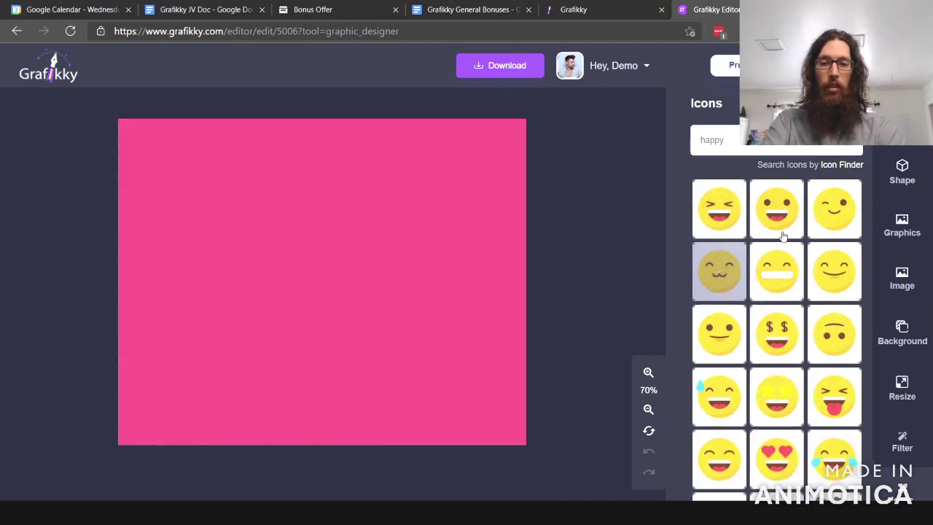
{"action": "left_click", "coordinate": [902, 169]}
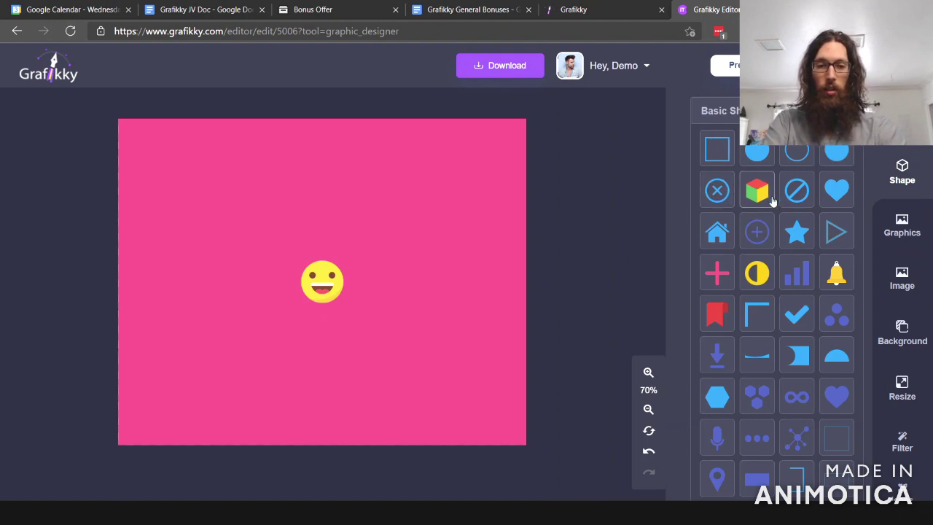
{"action": "left_click", "coordinate": [757, 190]}
{"action": "left_click_drag", "start_coordinate": [353, 288], "coordinate": [466, 200]}
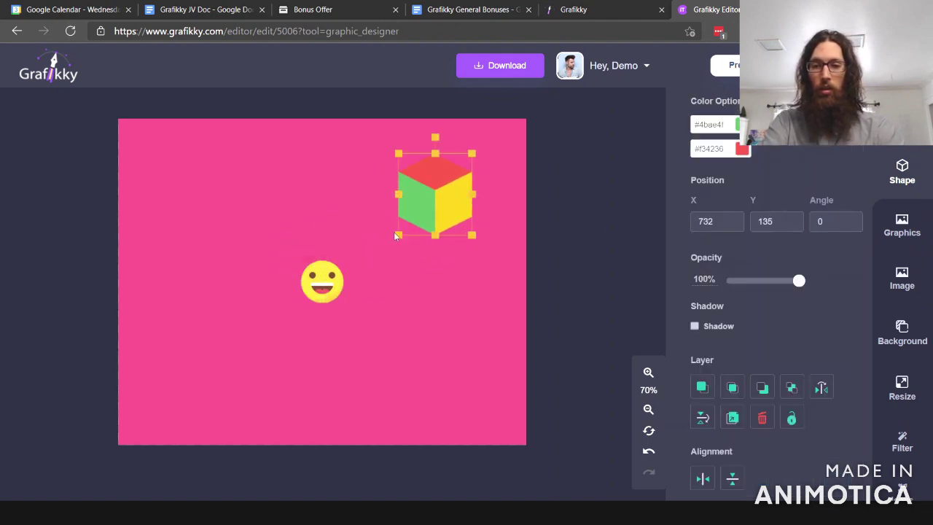
{"action": "left_click_drag", "start_coordinate": [397, 235], "coordinate": [349, 290]}
Step: Add a top-left h1 heading reading 'Demo' and save the template
{"action": "left_click", "coordinate": [902, 116]}
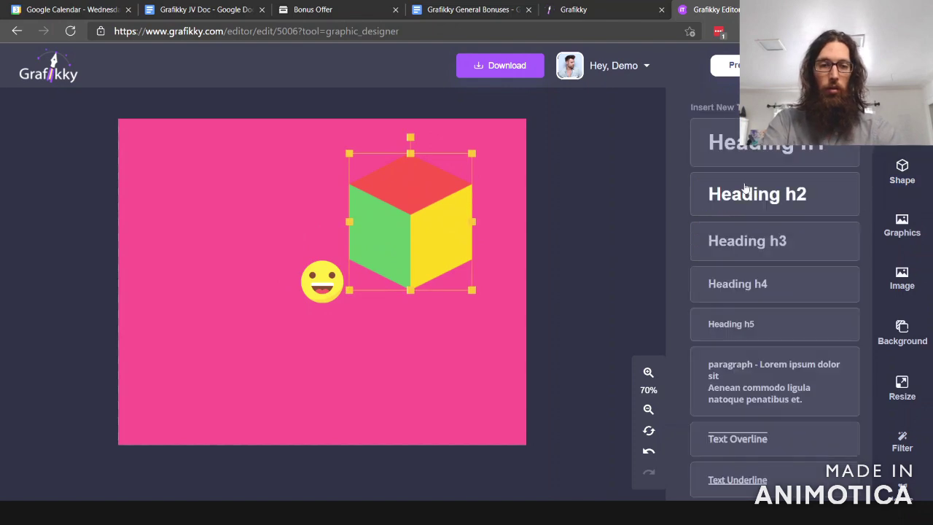
{"action": "left_click", "coordinate": [729, 146]}
{"action": "left_click_drag", "start_coordinate": [269, 271], "coordinate": [236, 153]}
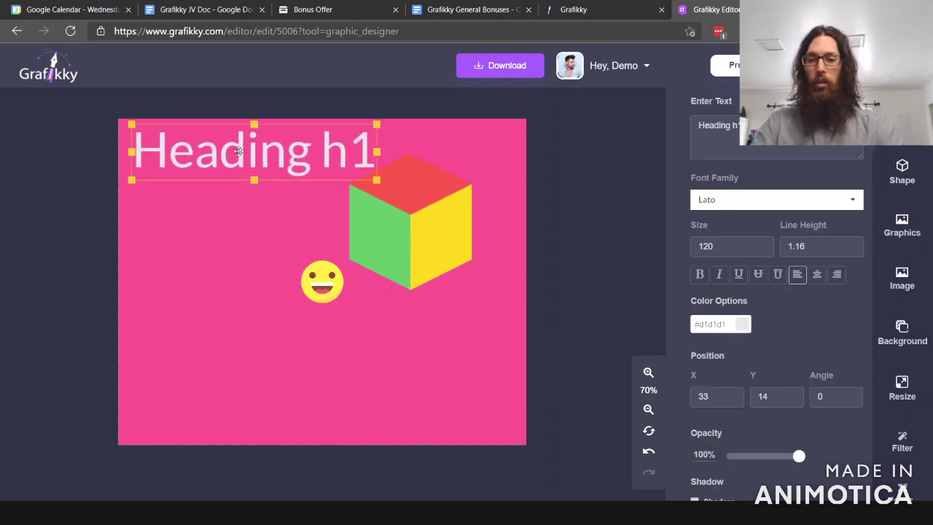
{"action": "double_click", "coordinate": [237, 153]}
{"action": "key", "text": "ctrl+a"}
{"action": "type", "text": "Dem"}
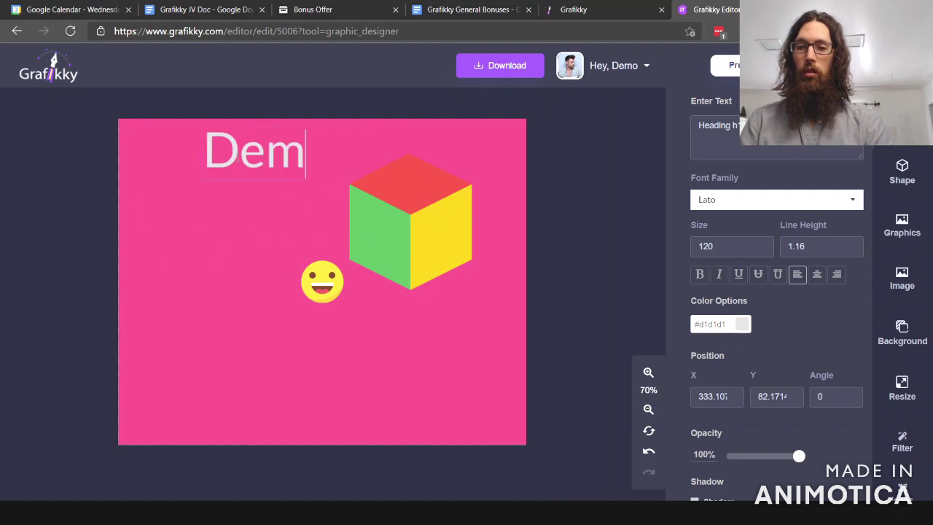
{"action": "type", "text": "o"}
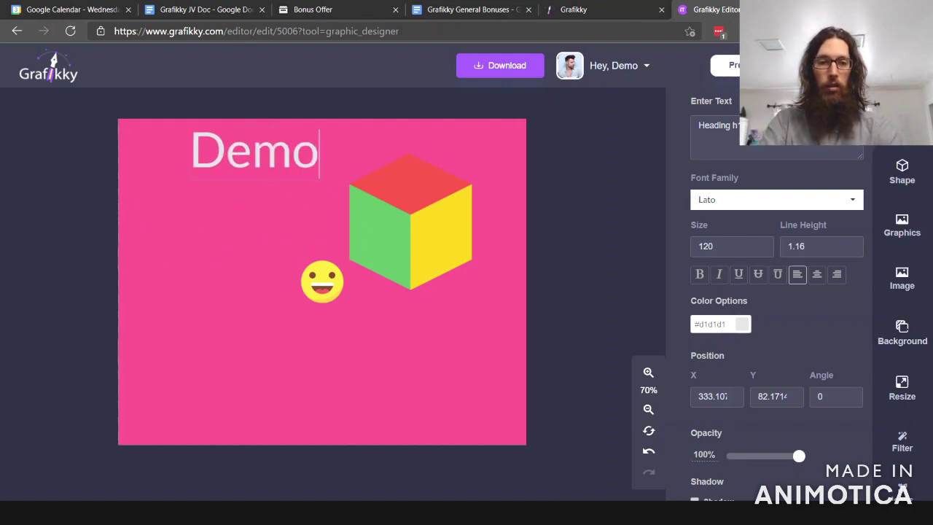
{"action": "left_click", "coordinate": [592, 113]}
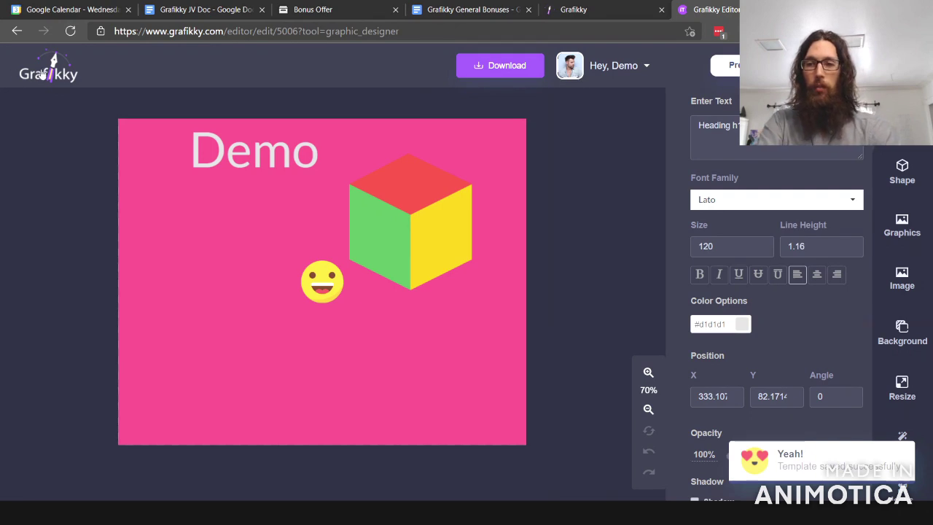
{"action": "left_click", "coordinate": [35, 74]}
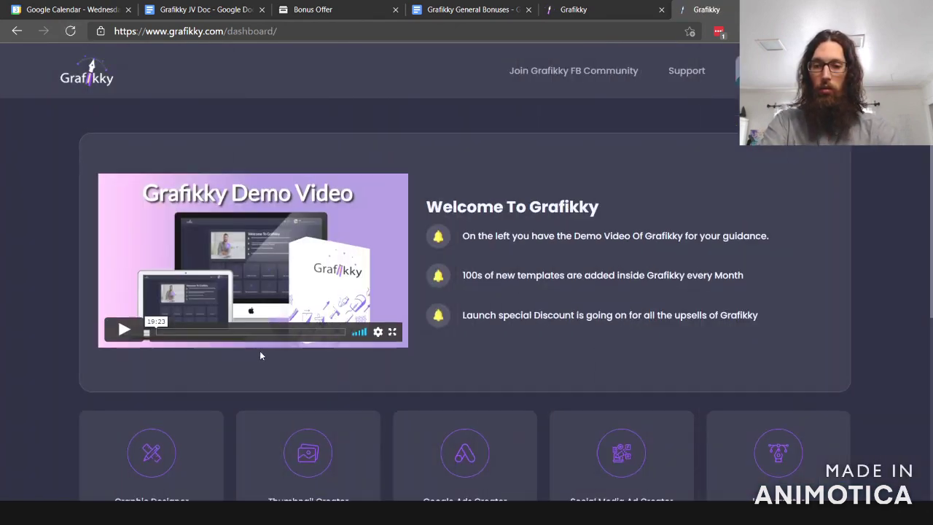
Step: Scroll down the dashboard and open the Thumbnail Creator tool
{"action": "scroll", "coordinate": [277, 339], "scroll_direction": "down", "scroll_amount": 3}
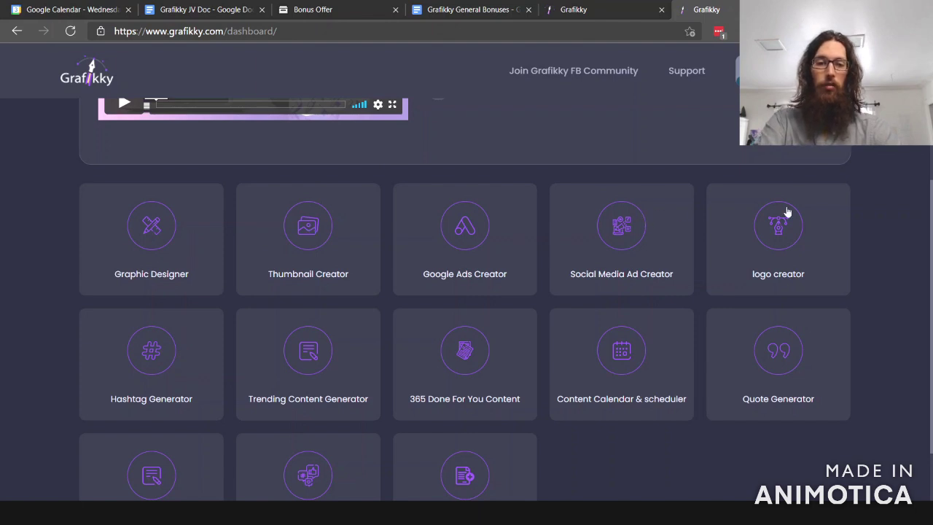
{"action": "left_click", "coordinate": [311, 229]}
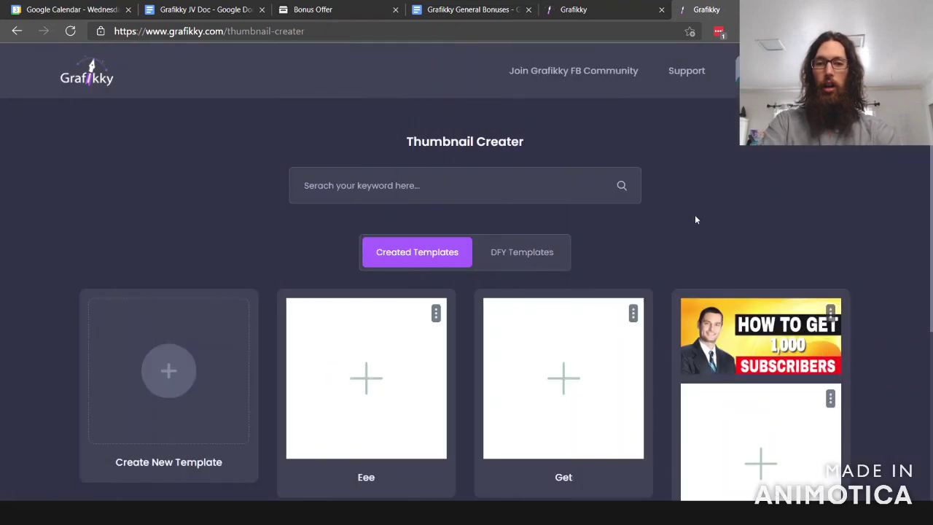
Step: Browse the done-for-you YouTube thumbnail templates, loading more, then return to the dashboard tool grid
{"action": "left_click", "coordinate": [542, 252]}
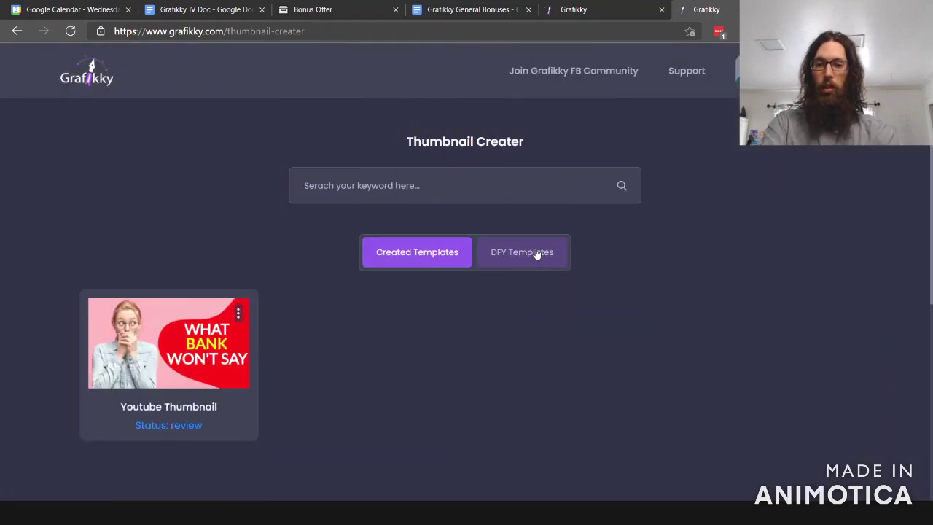
{"action": "scroll", "coordinate": [609, 219], "scroll_direction": "down", "scroll_amount": 2}
{"action": "scroll", "coordinate": [871, 209], "scroll_direction": "down", "scroll_amount": 2}
{"action": "scroll", "coordinate": [871, 210], "scroll_direction": "down", "scroll_amount": 1}
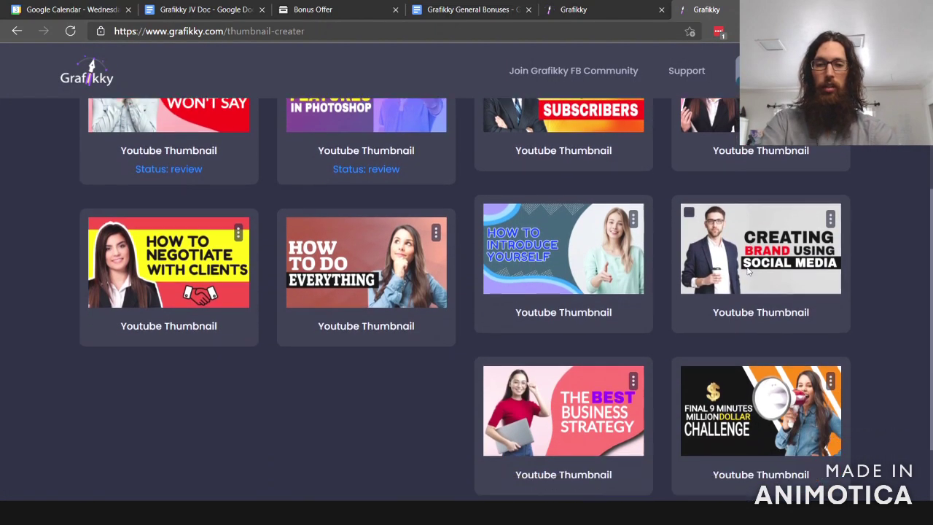
{"action": "scroll", "coordinate": [864, 226], "scroll_direction": "down", "scroll_amount": 2}
{"action": "left_click", "coordinate": [482, 457]}
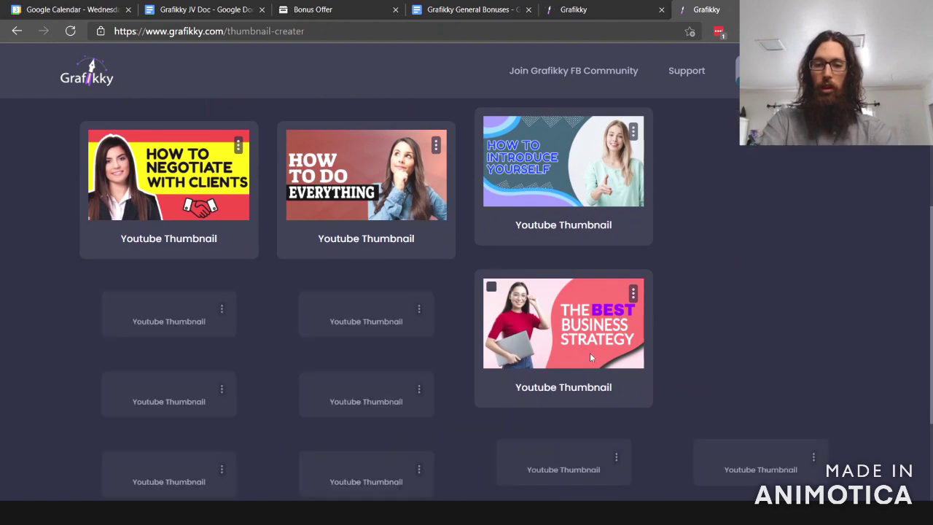
{"action": "scroll", "coordinate": [645, 280], "scroll_direction": "down", "scroll_amount": 2}
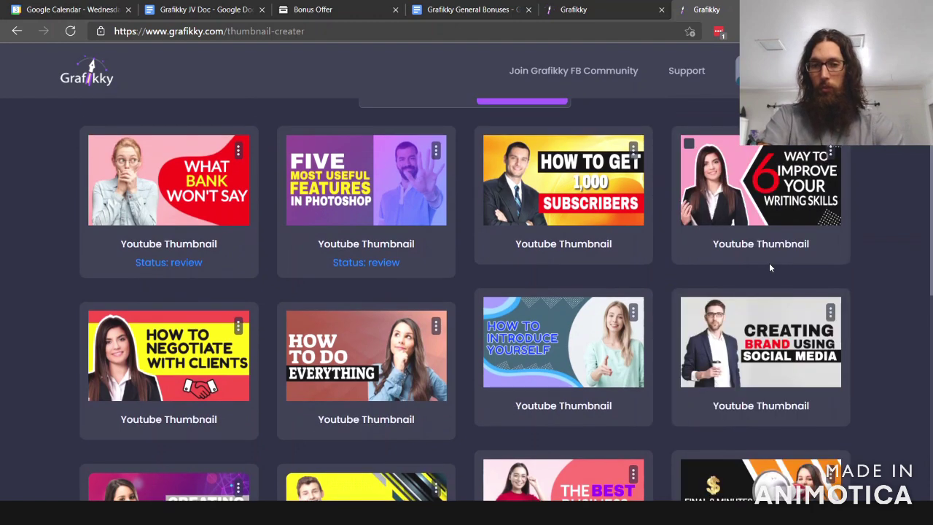
{"action": "scroll", "coordinate": [769, 264], "scroll_direction": "up", "scroll_amount": 4}
{"action": "scroll", "coordinate": [729, 284], "scroll_direction": "down", "scroll_amount": 3}
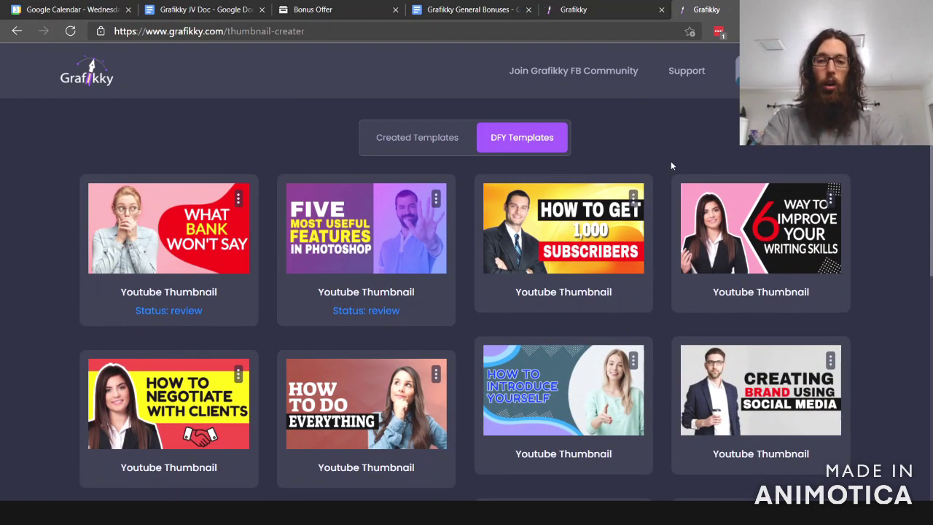
{"action": "scroll", "coordinate": [441, 258], "scroll_direction": "up", "scroll_amount": 2}
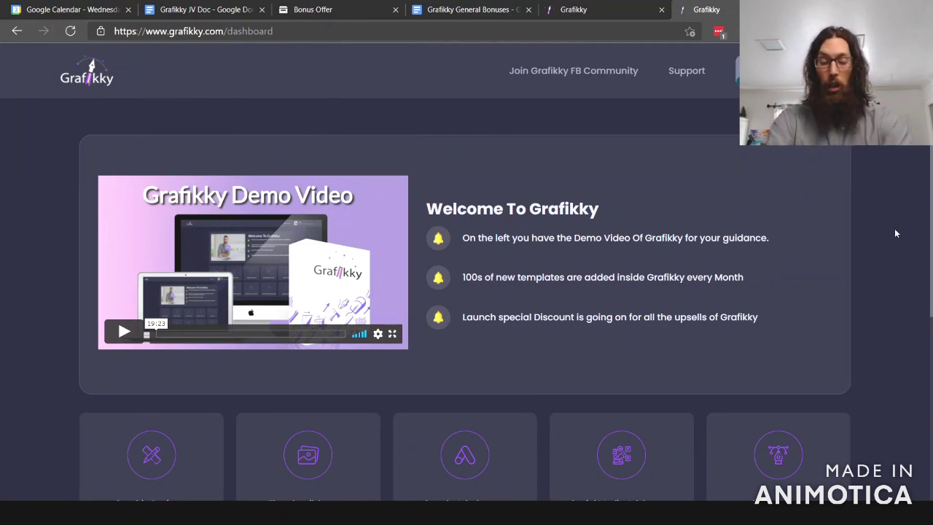
{"action": "scroll", "coordinate": [890, 229], "scroll_direction": "down", "scroll_amount": 3}
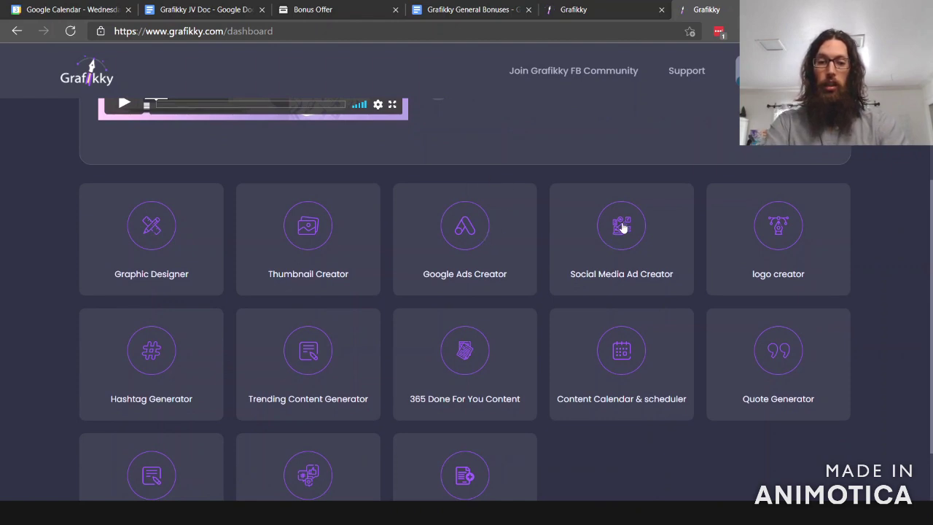
Step: Search the Hashtag Generator for popular 'compost' hashtags
{"action": "left_click", "coordinate": [153, 358]}
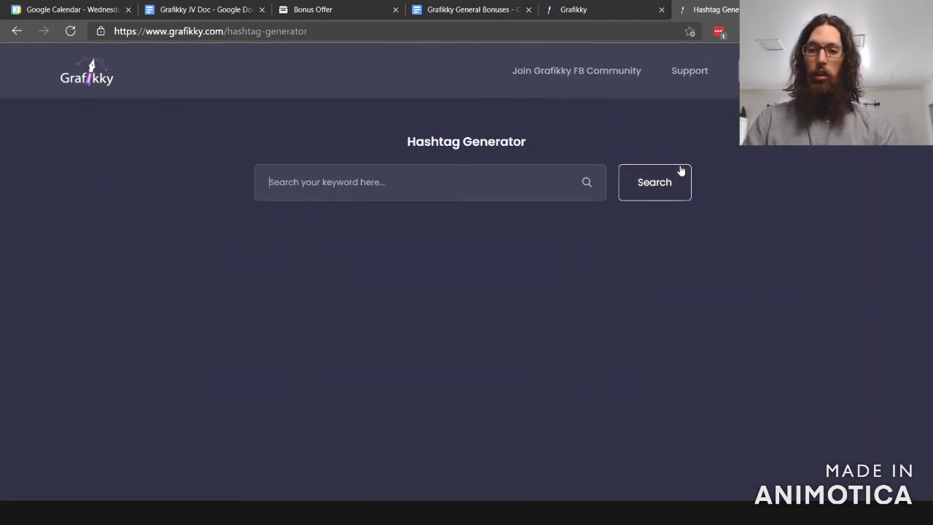
{"action": "type", "text": "com"}
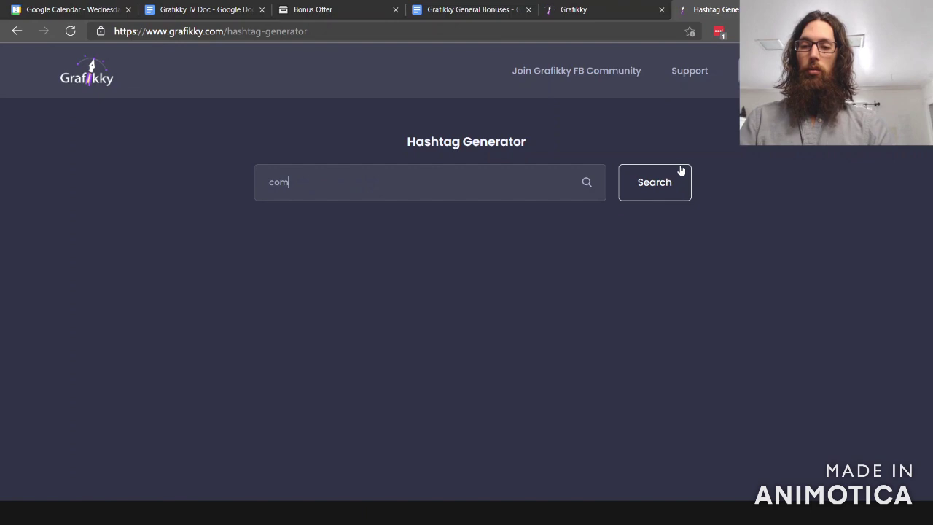
{"action": "type", "text": "post"}
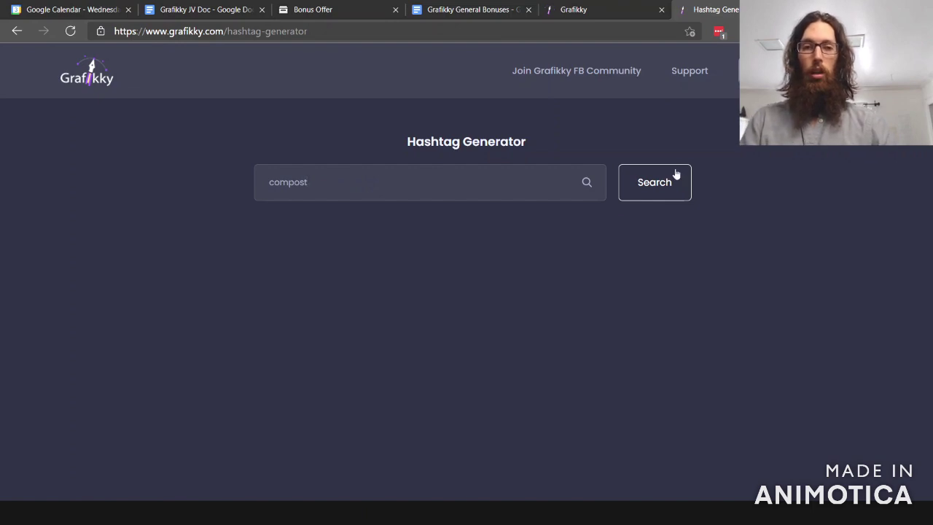
{"action": "left_click", "coordinate": [675, 175]}
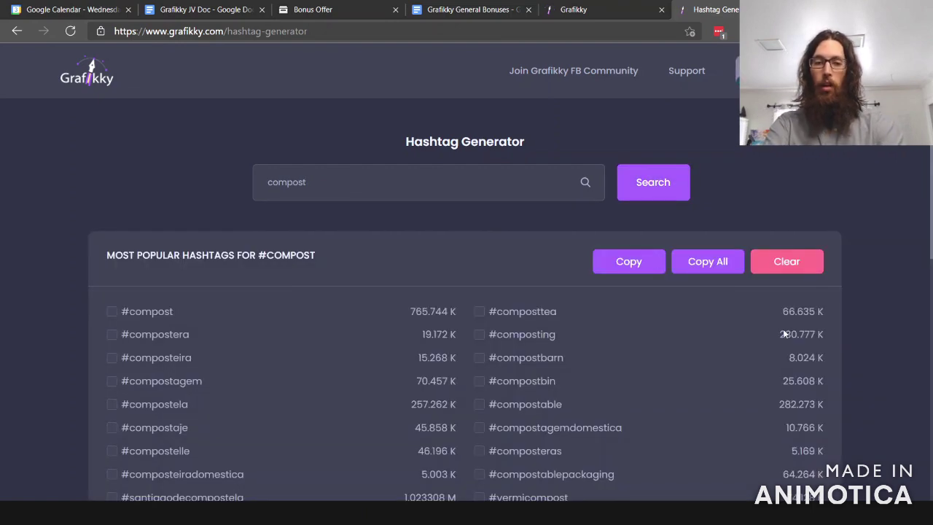
{"action": "scroll", "coordinate": [344, 324], "scroll_direction": "down", "scroll_amount": 2}
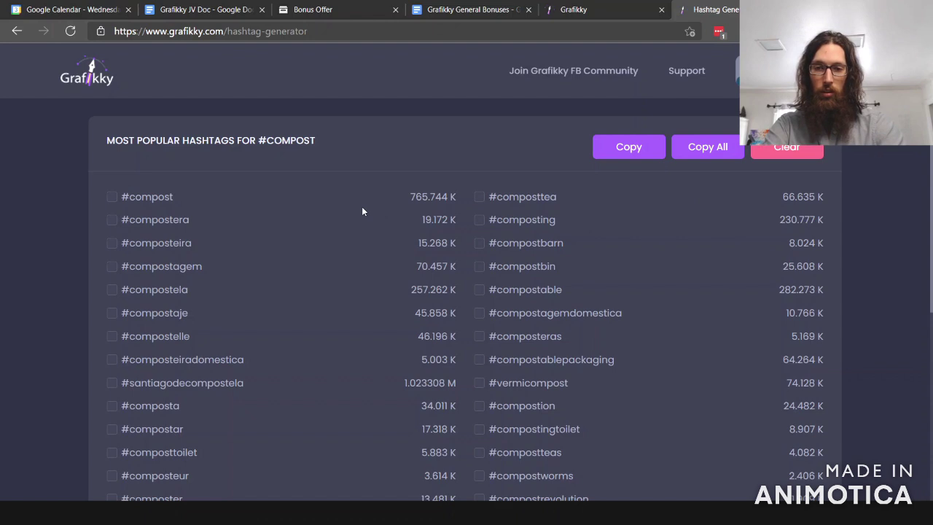
Step: Tick #compost, #compostera and #composteira, copy all hashtags, and go back to the dashboard
{"action": "left_click", "coordinate": [459, 197]}
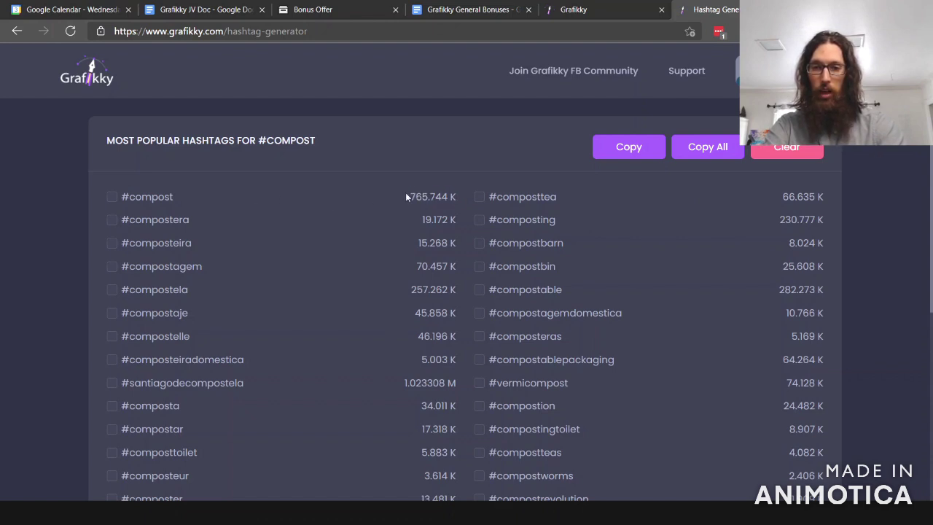
{"action": "left_click_drag", "start_coordinate": [459, 198], "coordinate": [452, 197]}
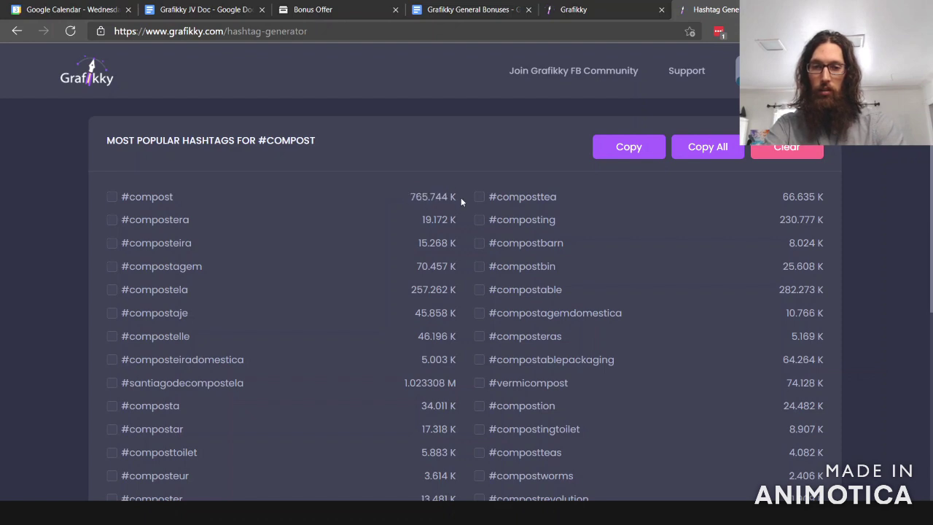
{"action": "left_click", "coordinate": [111, 196]}
{"action": "left_click", "coordinate": [111, 220]}
{"action": "left_click", "coordinate": [110, 244]}
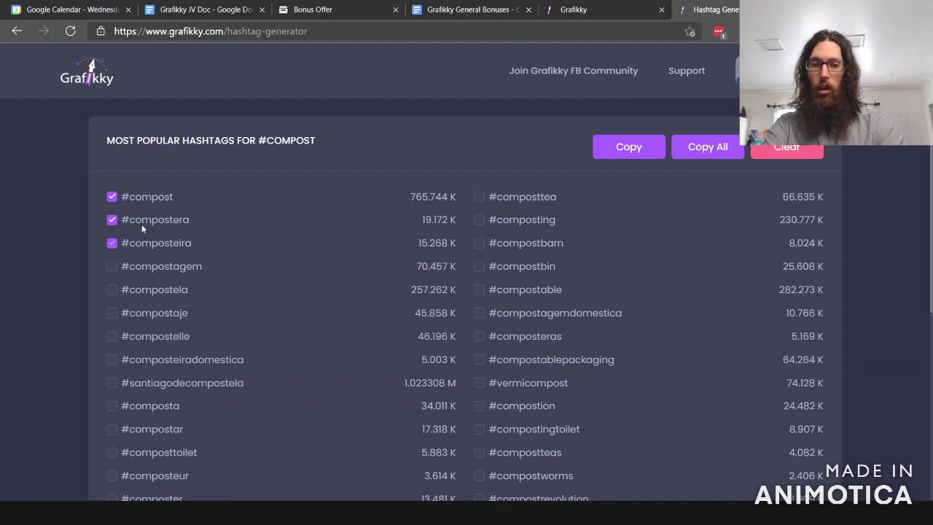
{"action": "left_click", "coordinate": [700, 149]}
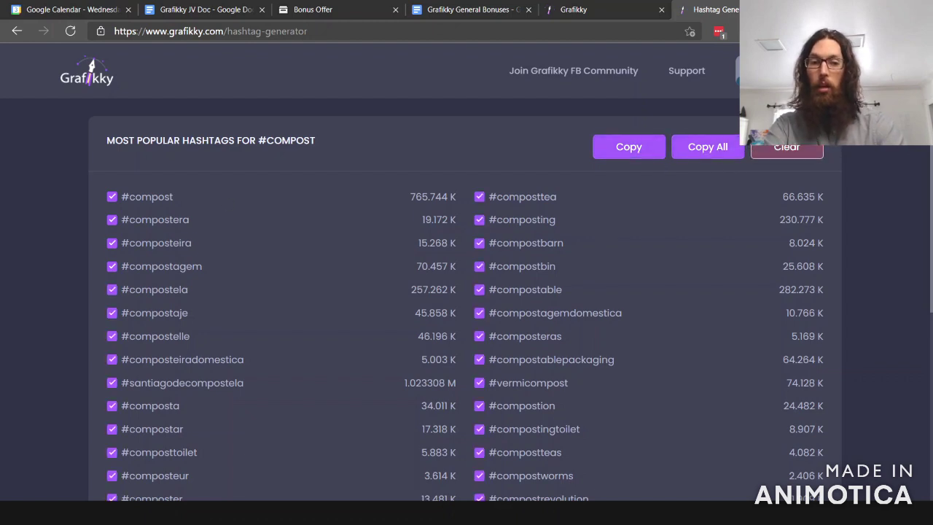
{"action": "scroll", "coordinate": [749, 155], "scroll_direction": "up", "scroll_amount": 3}
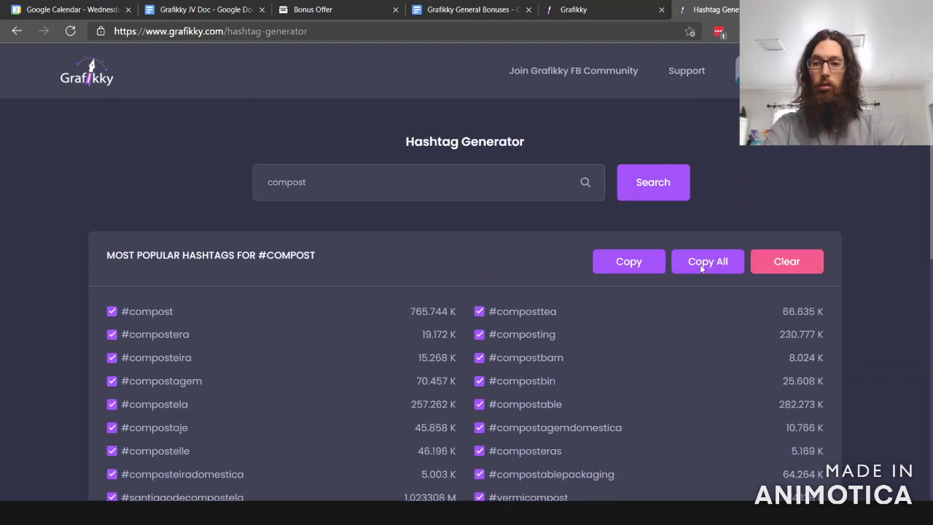
{"action": "left_click", "coordinate": [14, 31]}
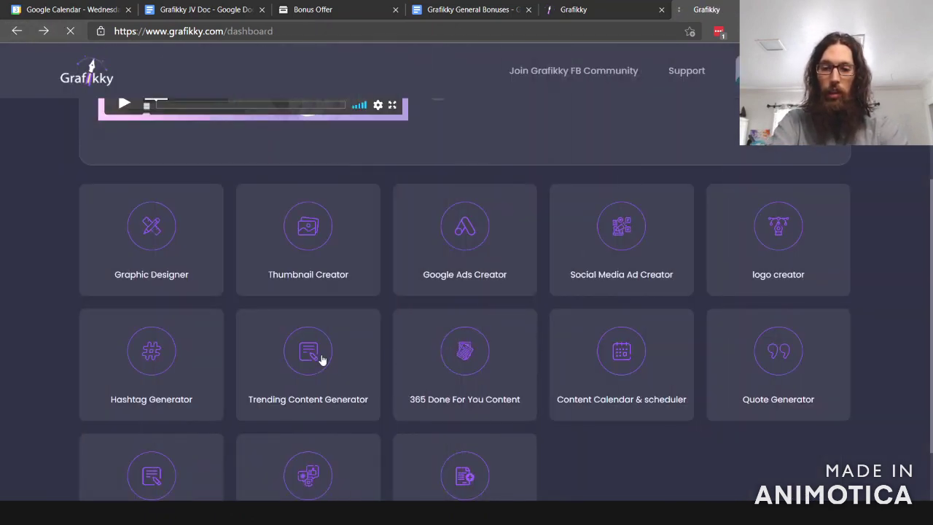
Step: Open the Trending Content Generator and browse its page
{"action": "left_click", "coordinate": [321, 358]}
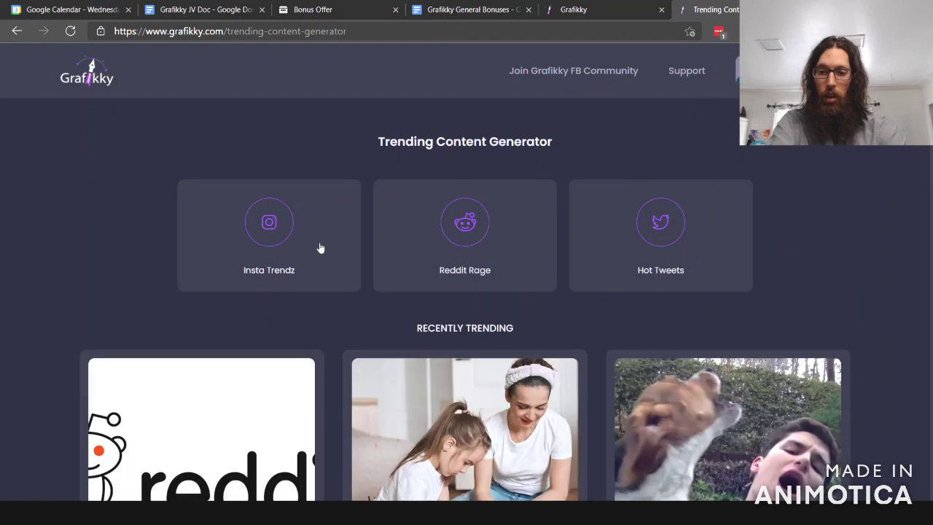
{"action": "scroll", "coordinate": [318, 246], "scroll_direction": "down", "scroll_amount": 3}
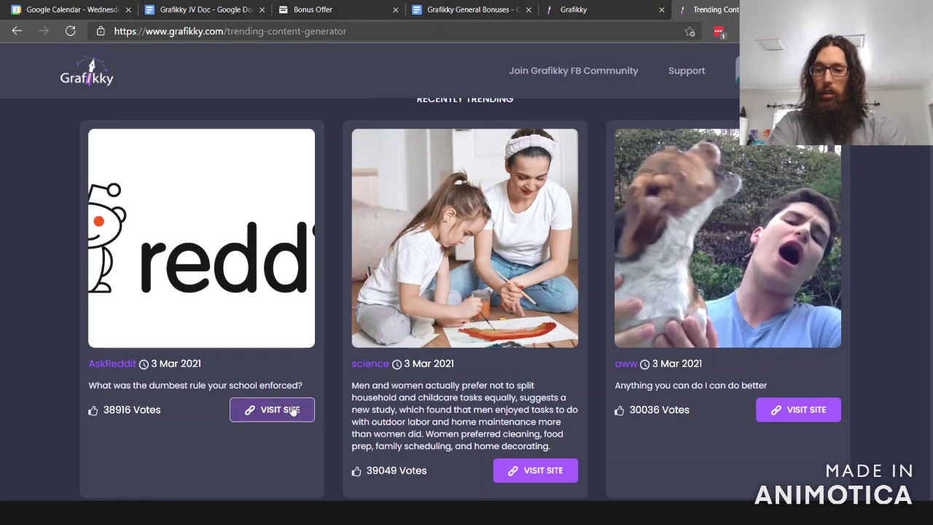
{"action": "scroll", "coordinate": [575, 278], "scroll_direction": "down", "scroll_amount": 3}
{"action": "scroll", "coordinate": [583, 283], "scroll_direction": "down", "scroll_amount": 2}
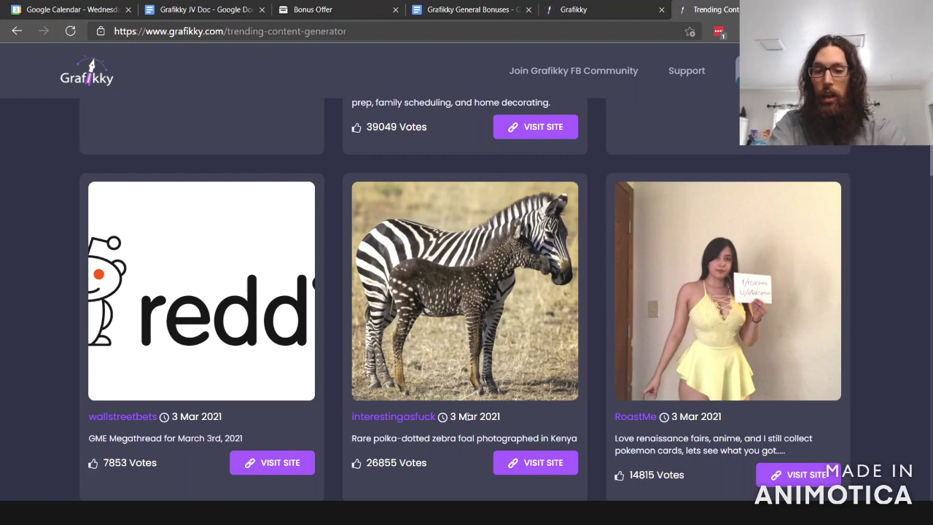
{"action": "scroll", "coordinate": [564, 392], "scroll_direction": "up", "scroll_amount": 3}
{"action": "scroll", "coordinate": [432, 404], "scroll_direction": "up", "scroll_amount": 5}
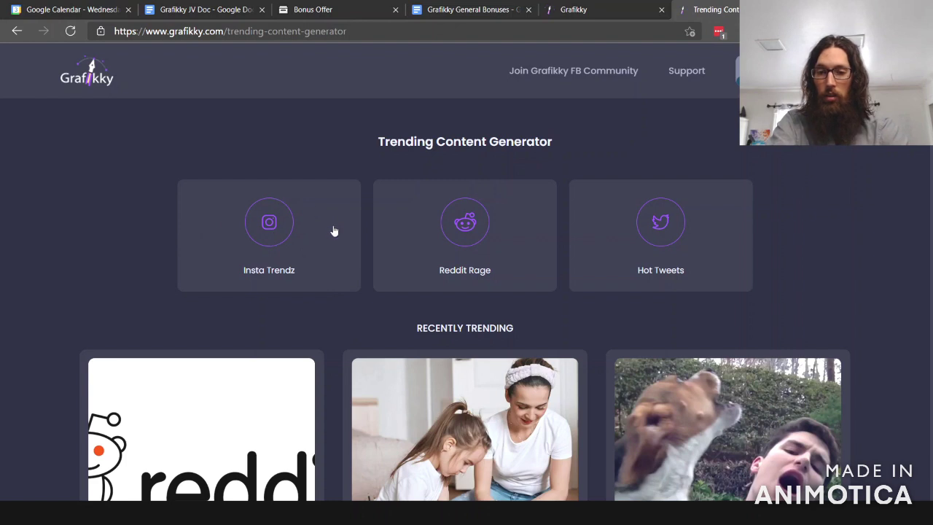
Step: Look through the trending tweets section, then go back twice to the dashboard
{"action": "left_click", "coordinate": [663, 223]}
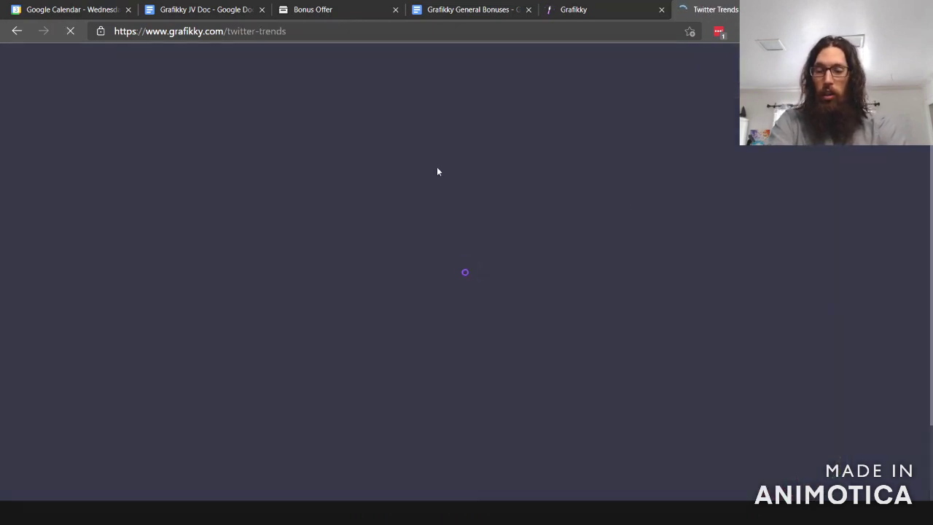
{"action": "scroll", "coordinate": [479, 318], "scroll_direction": "down", "scroll_amount": 1}
{"action": "scroll", "coordinate": [479, 321], "scroll_direction": "down", "scroll_amount": 3}
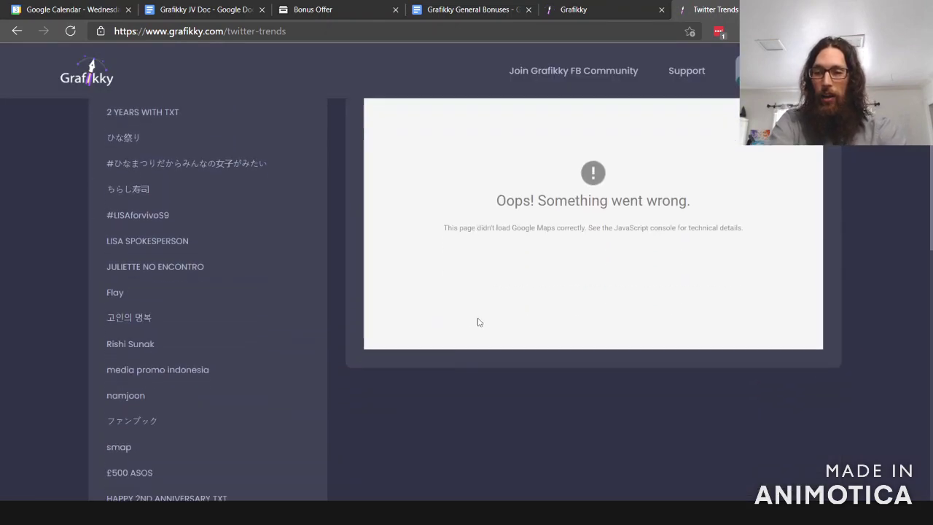
{"action": "scroll", "coordinate": [479, 321], "scroll_direction": "down", "scroll_amount": 3}
{"action": "scroll", "coordinate": [289, 284], "scroll_direction": "up", "scroll_amount": 6}
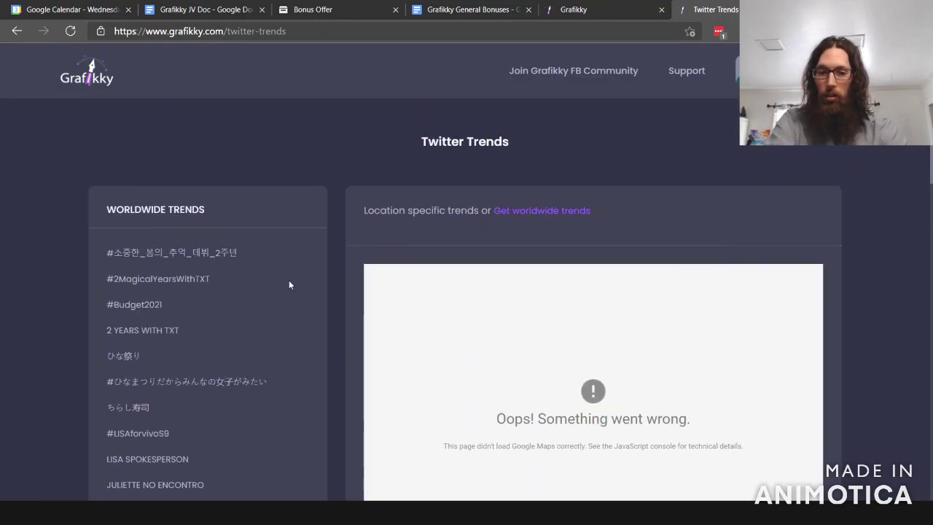
{"action": "left_click", "coordinate": [17, 30]}
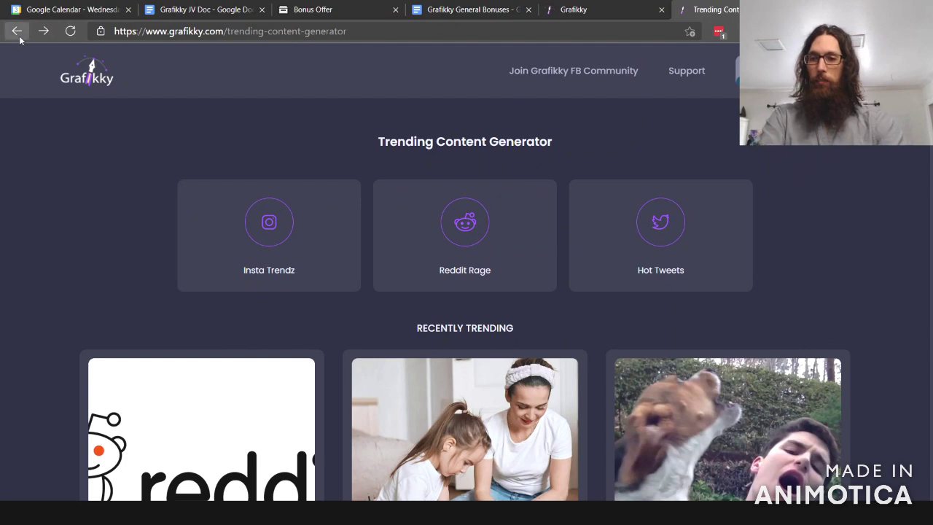
{"action": "left_click", "coordinate": [17, 31]}
Step: Browse the done-for-you posts and check the month dropdown, keeping March
{"action": "scroll", "coordinate": [427, 300], "scroll_direction": "down", "scroll_amount": 2}
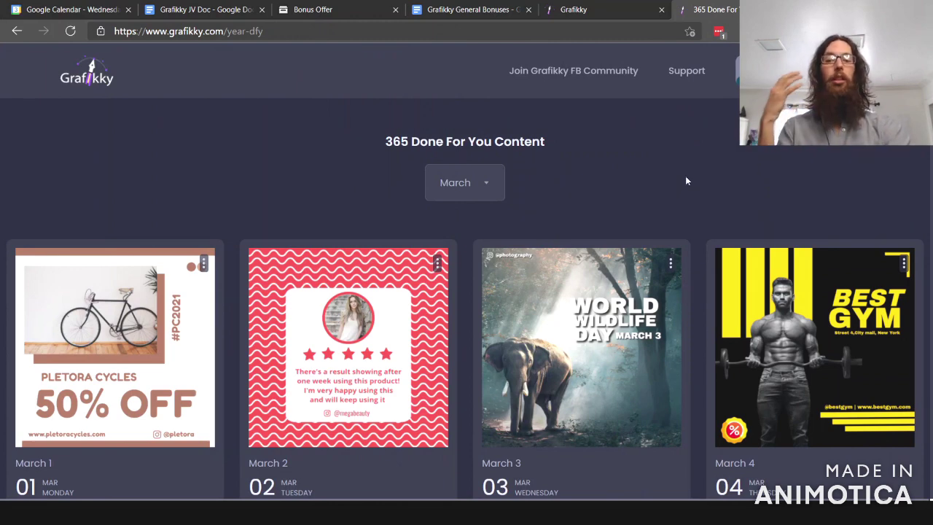
{"action": "scroll", "coordinate": [616, 213], "scroll_direction": "down", "scroll_amount": 2}
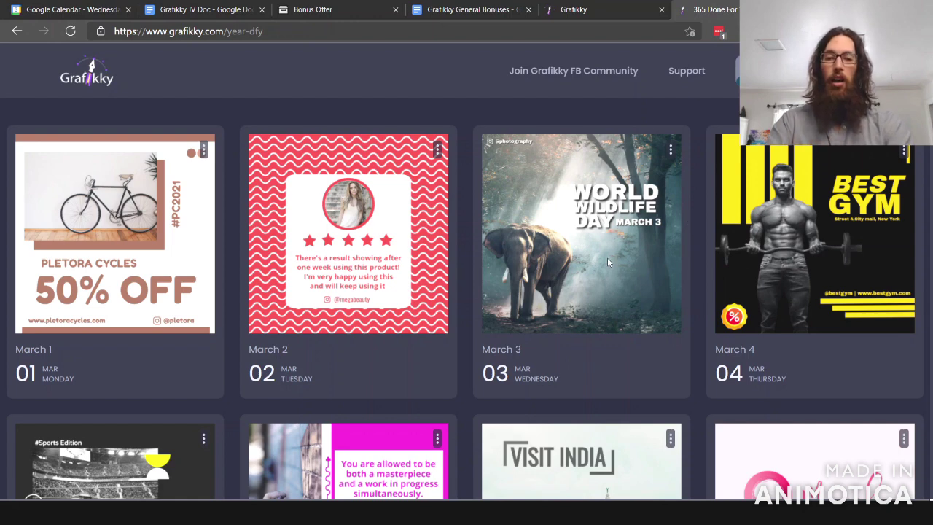
{"action": "scroll", "coordinate": [522, 198], "scroll_direction": "up", "scroll_amount": 2}
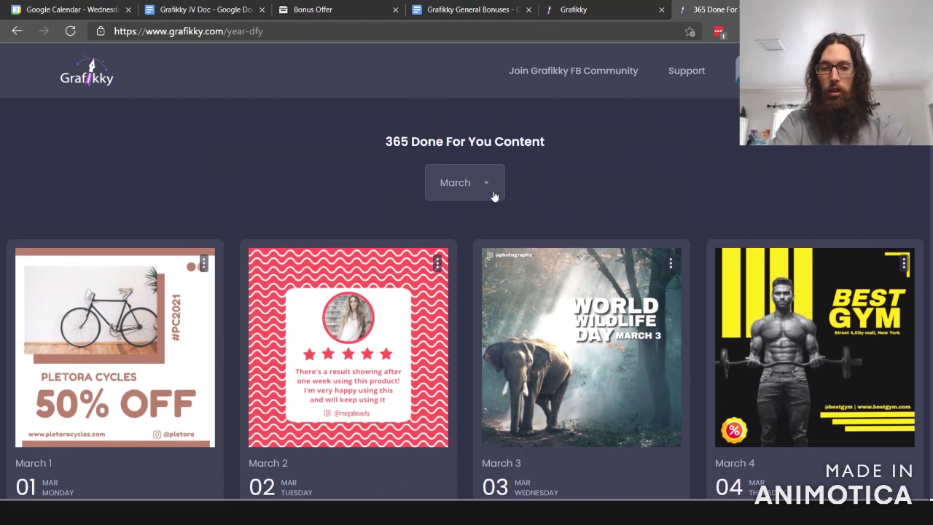
{"action": "left_click", "coordinate": [493, 196]}
{"action": "scroll", "coordinate": [470, 285], "scroll_direction": "down", "scroll_amount": 1}
{"action": "scroll", "coordinate": [467, 281], "scroll_direction": "down", "scroll_amount": 1}
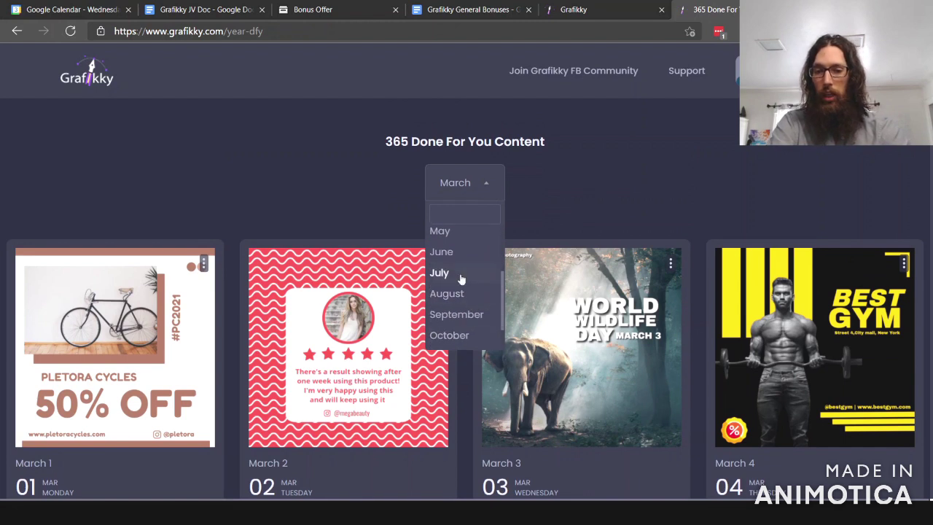
{"action": "left_click", "coordinate": [589, 188]}
{"action": "scroll", "coordinate": [583, 219], "scroll_direction": "down", "scroll_amount": 2}
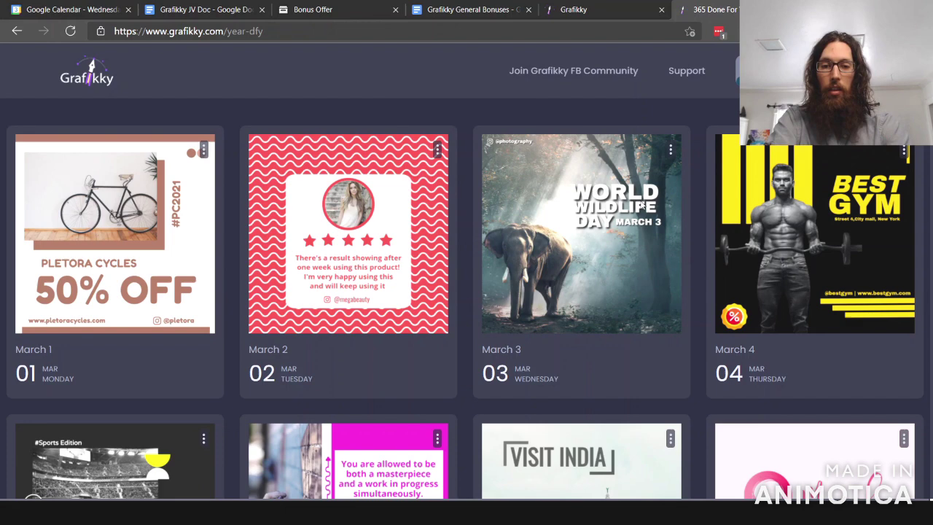
Step: Open the March 3 World Wildlife Day post in the editor, then return to the dashboard
{"action": "left_click", "coordinate": [670, 150]}
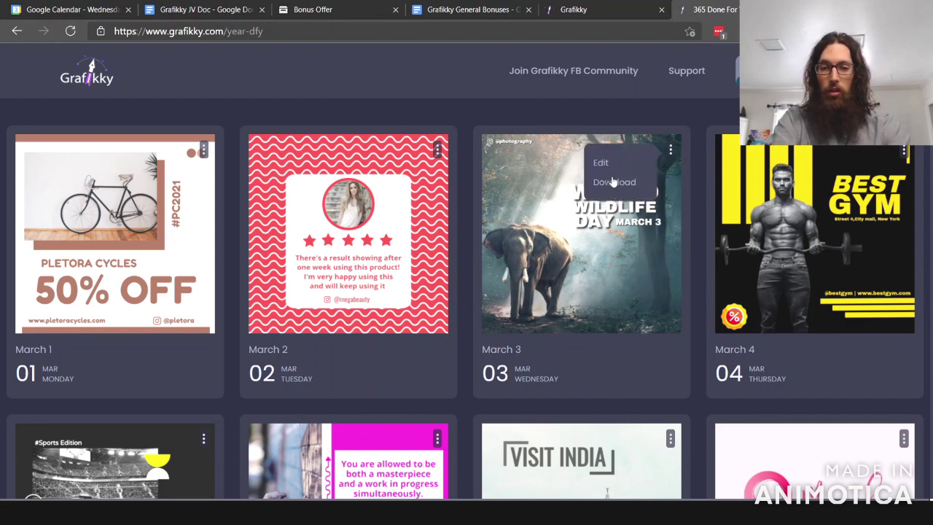
{"action": "left_click", "coordinate": [606, 163]}
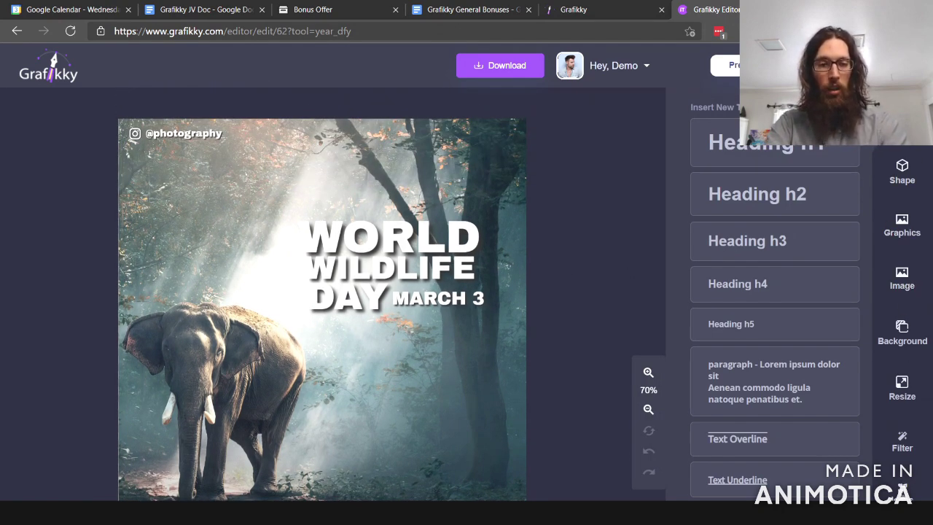
{"action": "left_click", "coordinate": [40, 78]}
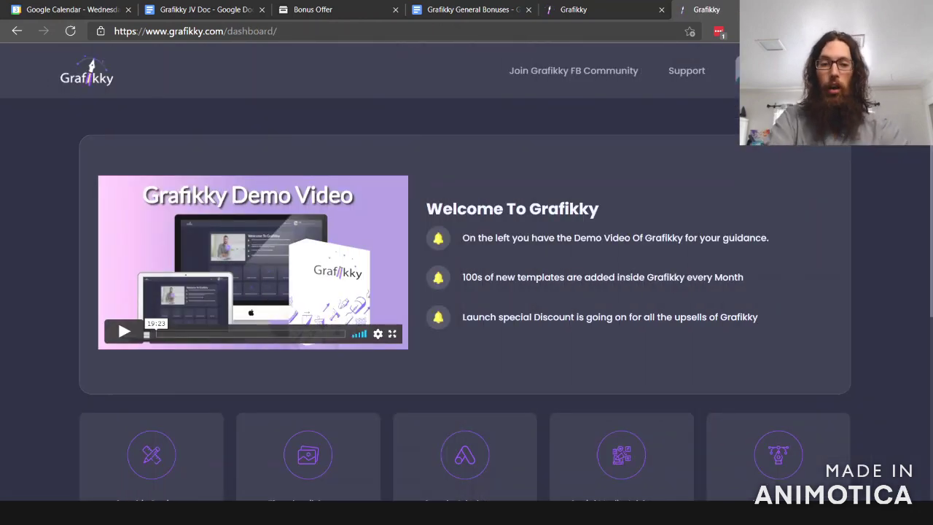
Step: In the Content Calendar & Scheduler, start creating a design for March 3
{"action": "scroll", "coordinate": [866, 194], "scroll_direction": "down", "scroll_amount": 3}
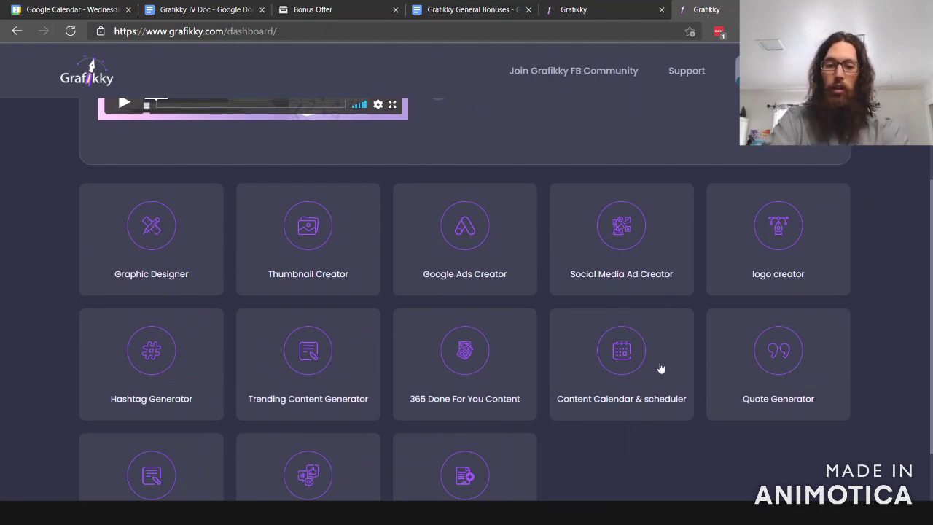
{"action": "left_click", "coordinate": [629, 360]}
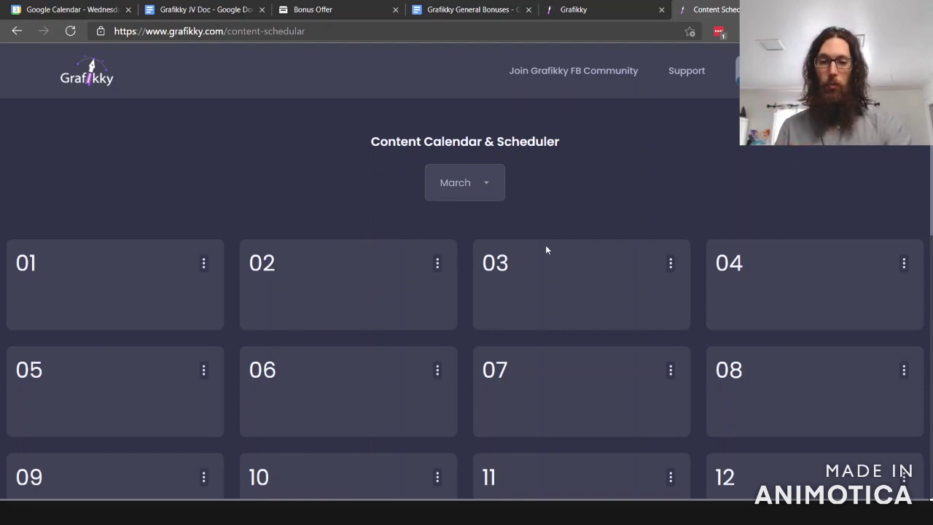
{"action": "left_click", "coordinate": [670, 264]}
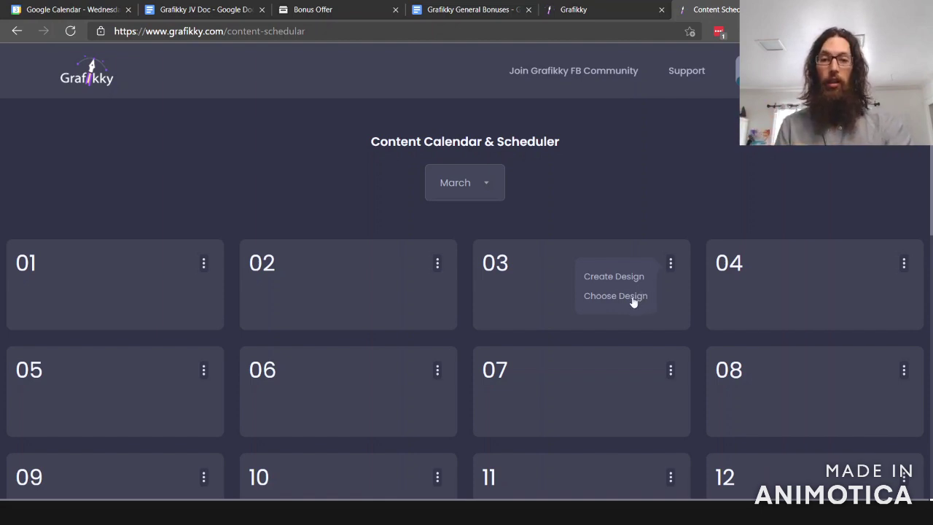
{"action": "left_click", "coordinate": [636, 296]}
Step: Create a new Graphic Designer template named 'demo' at 1000×800
{"action": "left_click", "coordinate": [635, 280]}
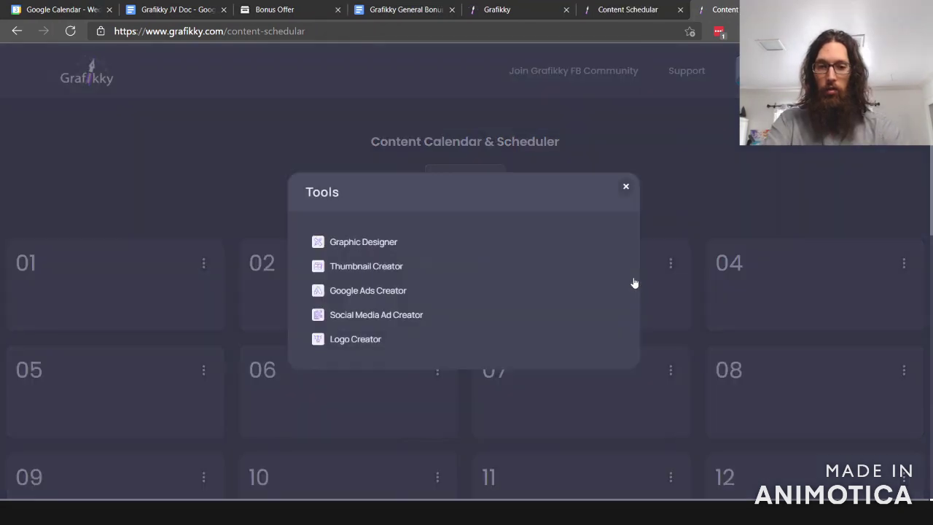
{"action": "left_click", "coordinate": [342, 247]}
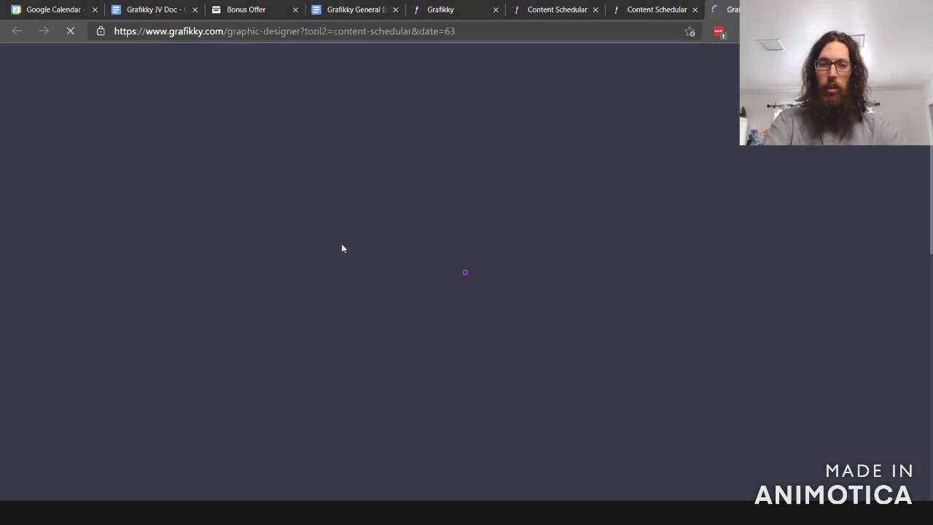
{"action": "left_click", "coordinate": [368, 264]}
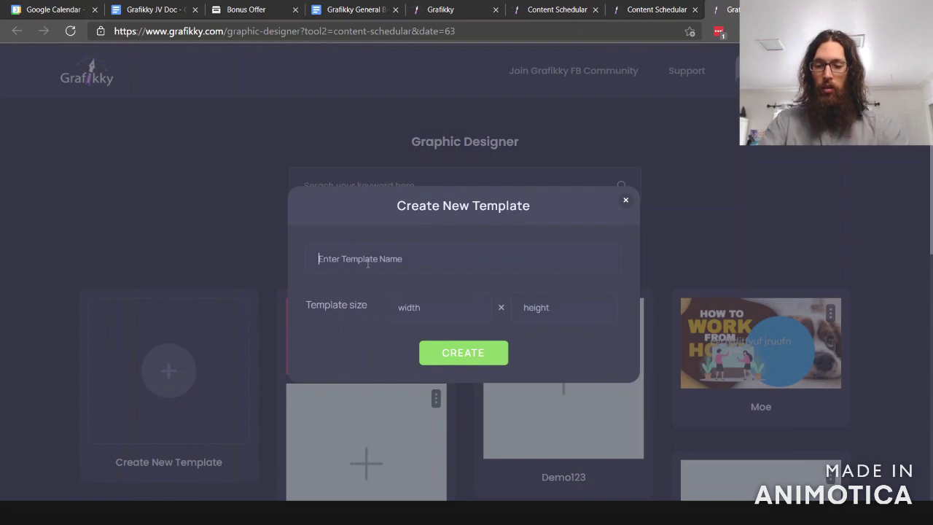
{"action": "type", "text": "demo"}
{"action": "left_click", "coordinate": [440, 299]}
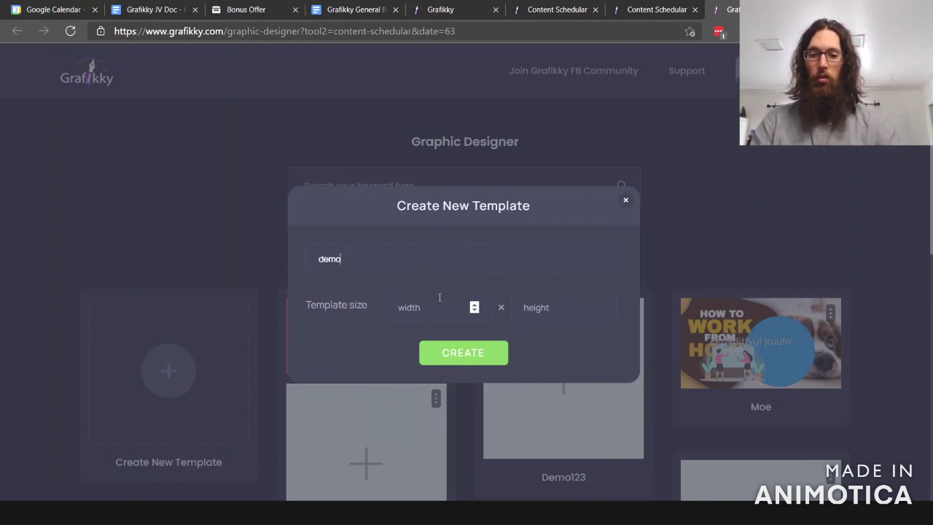
{"action": "type", "text": "1000"}
{"action": "key", "text": "Tab"}
{"action": "type", "text": "80"}
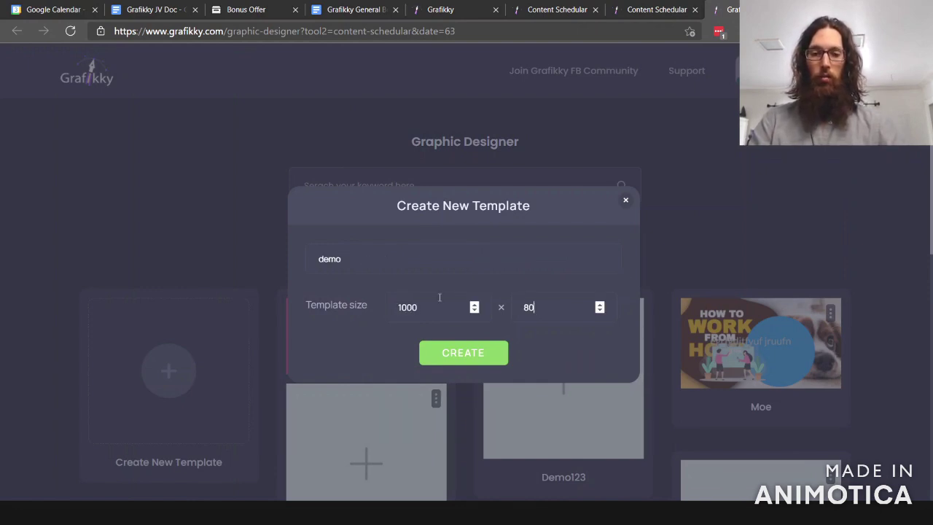
{"action": "type", "text": "0"}
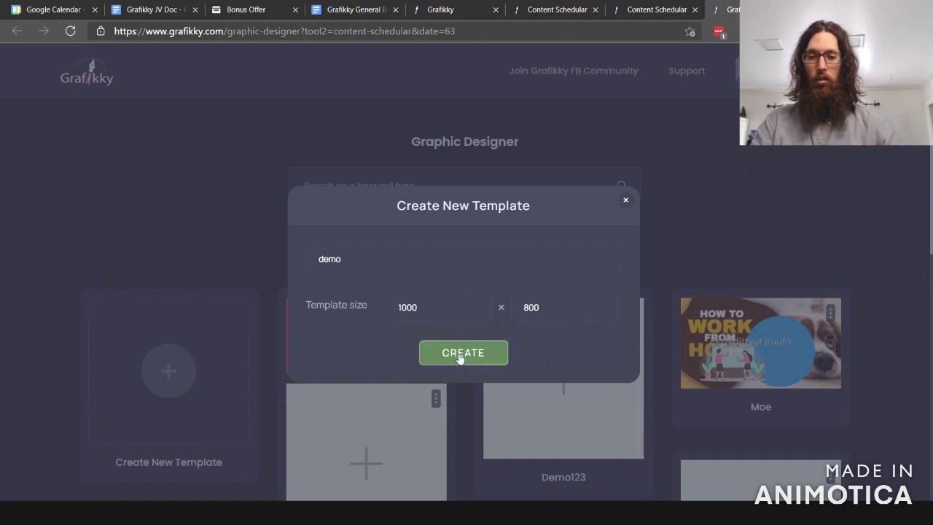
{"action": "left_click", "coordinate": [459, 355]}
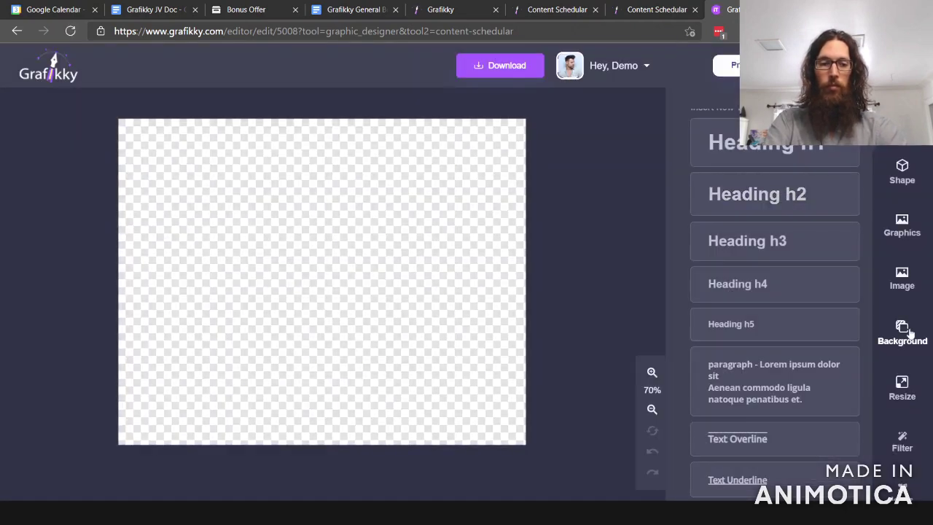
Step: Give the canvas a blue background, a BUY NOW badge and a house shape below it
{"action": "left_click", "coordinate": [909, 332]}
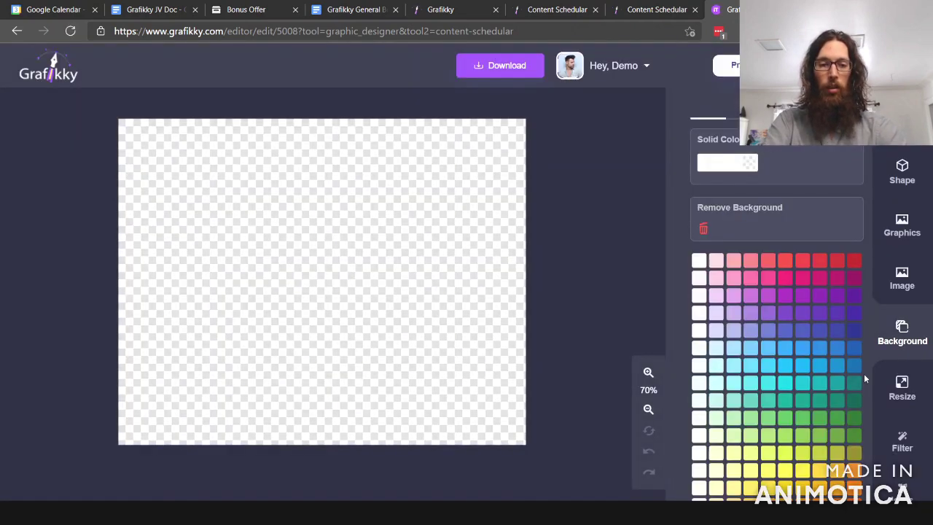
{"action": "left_click", "coordinate": [838, 364]}
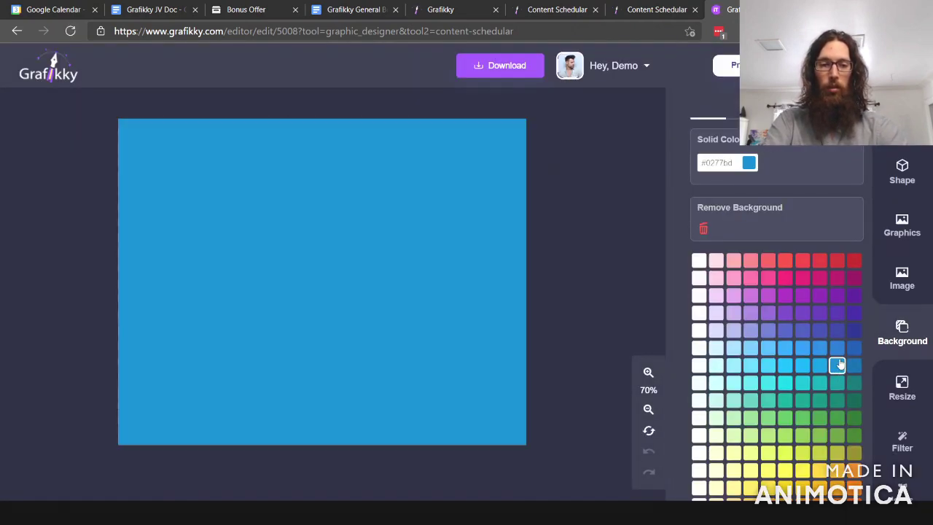
{"action": "left_click", "coordinate": [901, 226]}
{"action": "left_click", "coordinate": [799, 151]}
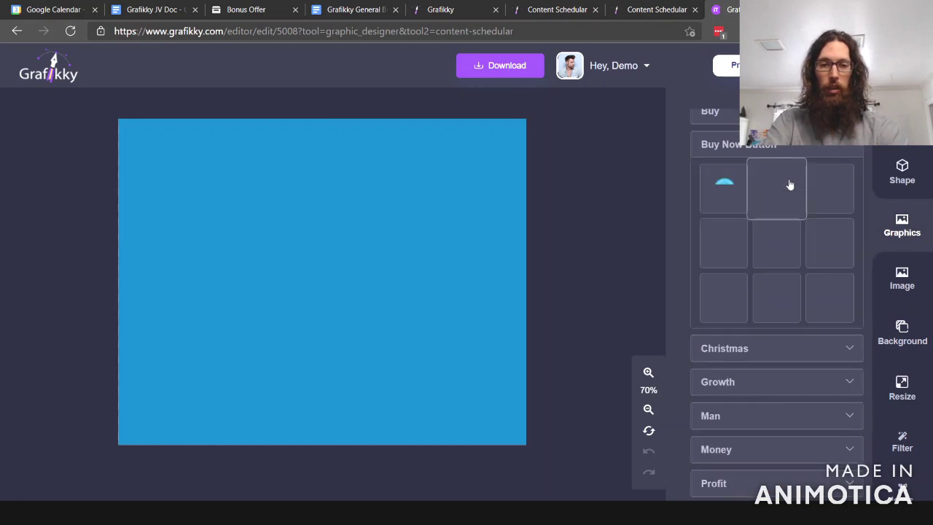
{"action": "left_click", "coordinate": [724, 188]}
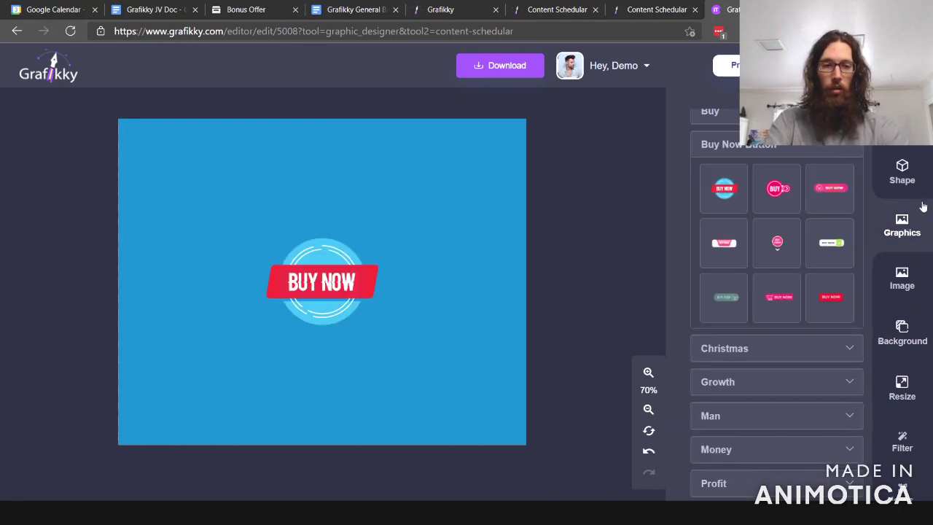
{"action": "left_click", "coordinate": [901, 175]}
{"action": "left_click", "coordinate": [731, 243]}
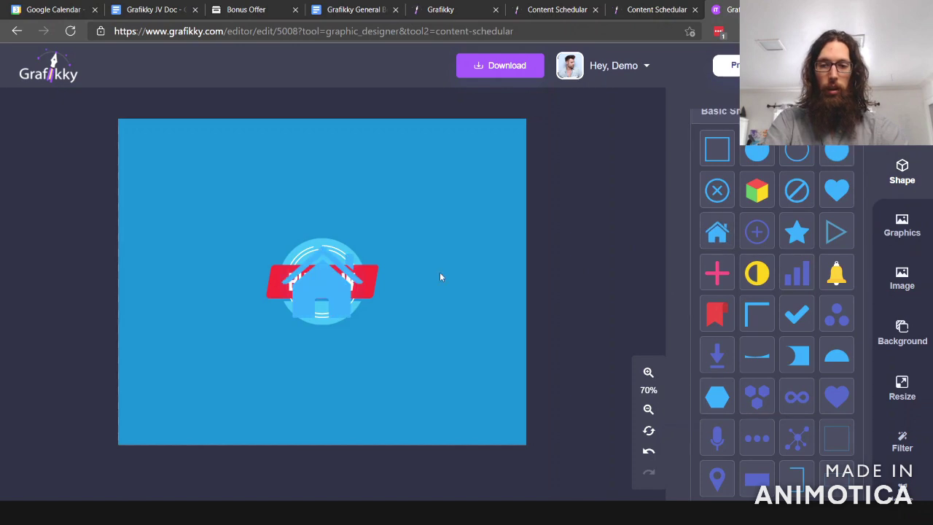
{"action": "left_click_drag", "start_coordinate": [322, 299], "coordinate": [322, 390]}
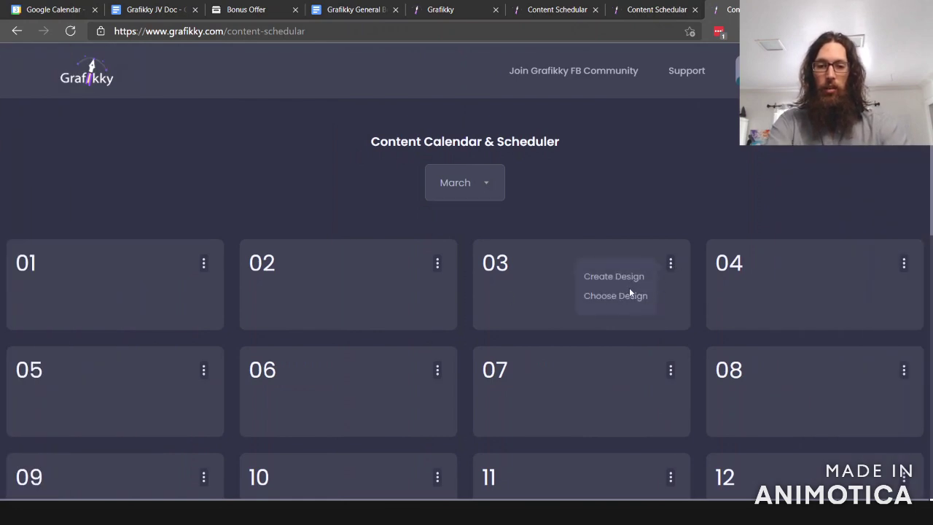
Step: Attach the Demo design to the March 3 post, with Facebook as the platform
{"action": "left_click", "coordinate": [626, 298]}
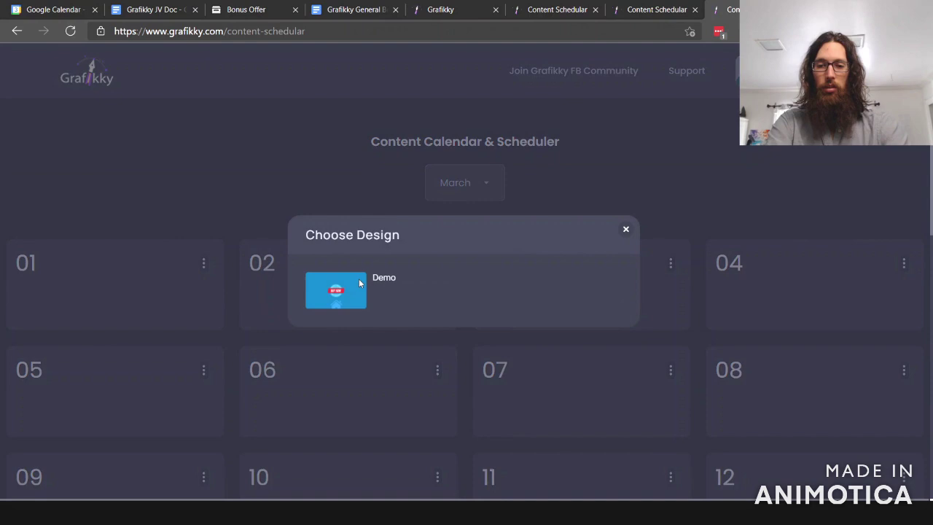
{"action": "left_click", "coordinate": [364, 290]}
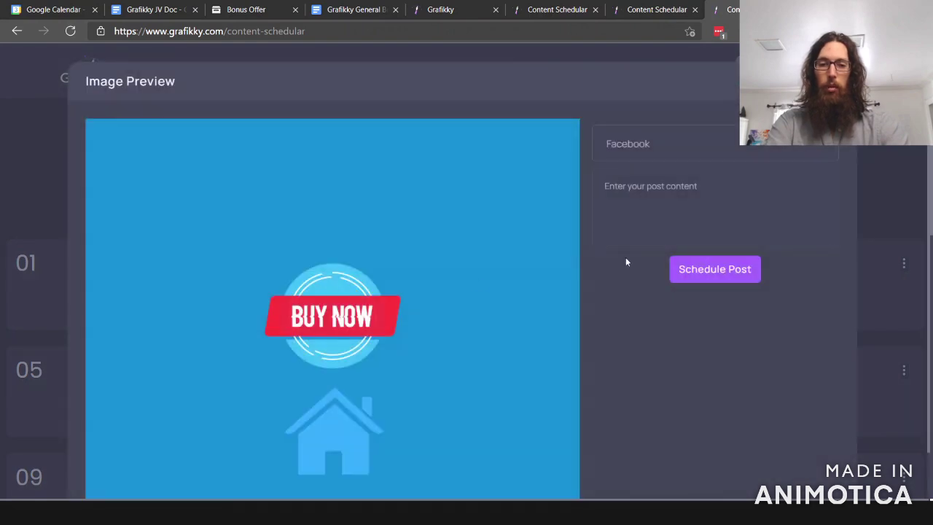
{"action": "left_click", "coordinate": [792, 147]}
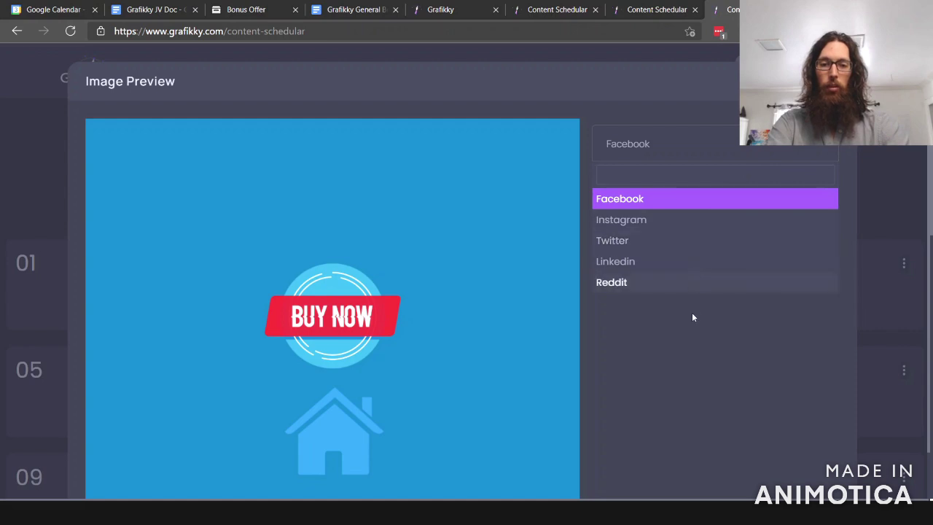
{"action": "scroll", "coordinate": [773, 291], "scroll_direction": "down", "scroll_amount": 2}
{"action": "left_click", "coordinate": [741, 327]}
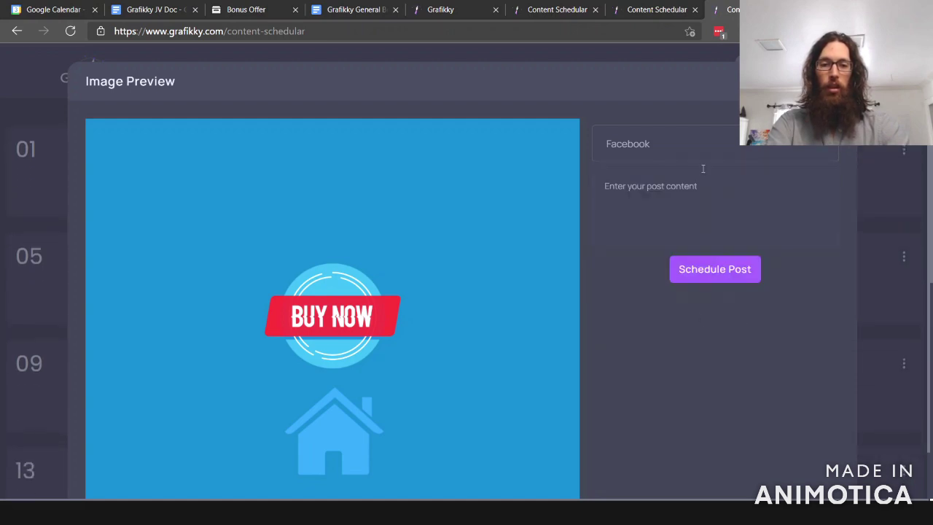
{"action": "left_click", "coordinate": [699, 275]}
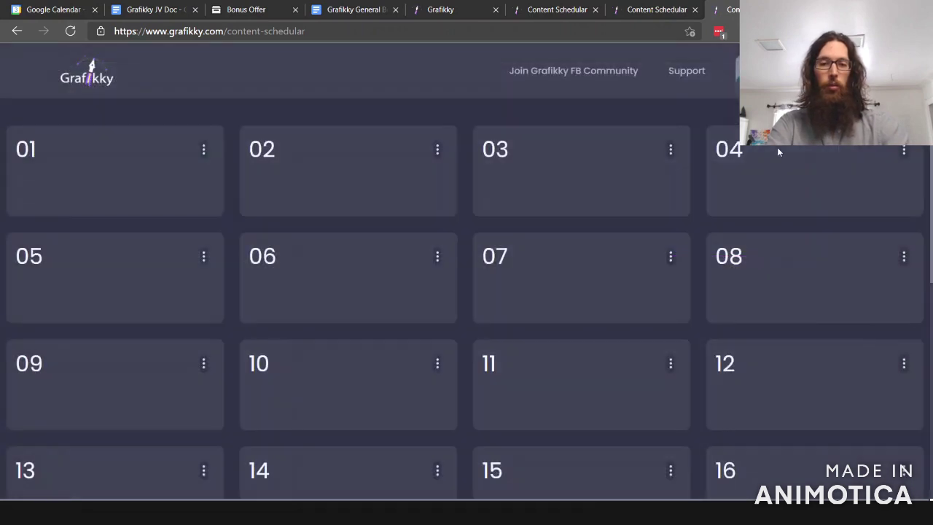
Step: Recheck the calendar's month dropdown, keeping March, and return to the dashboard
{"action": "scroll", "coordinate": [725, 295], "scroll_direction": "down", "scroll_amount": 5}
{"action": "scroll", "coordinate": [735, 306], "scroll_direction": "down", "scroll_amount": 2}
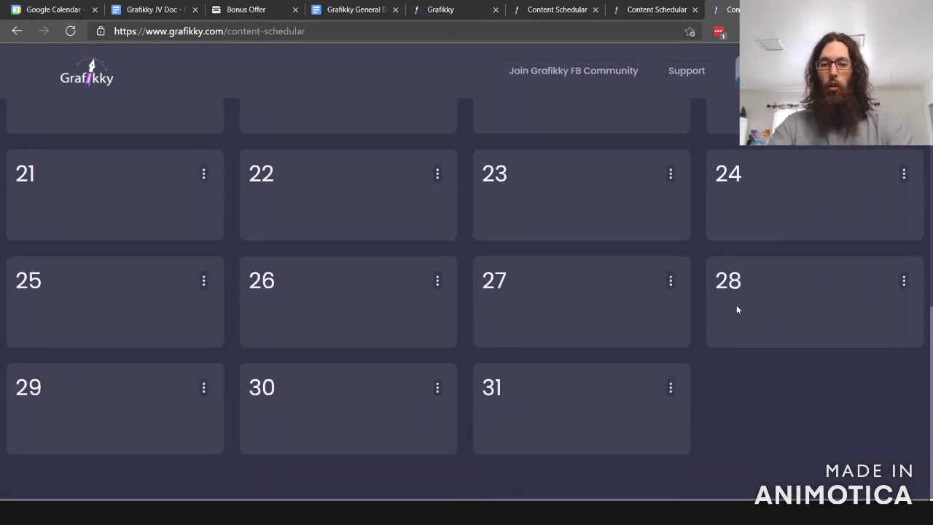
{"action": "scroll", "coordinate": [734, 305], "scroll_direction": "up", "scroll_amount": 8}
{"action": "left_click", "coordinate": [487, 186]}
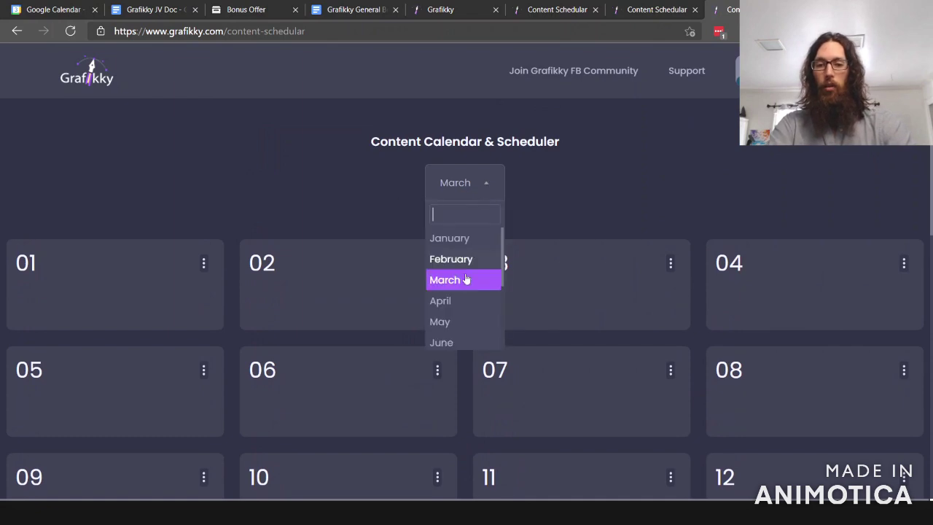
{"action": "left_click", "coordinate": [554, 200]}
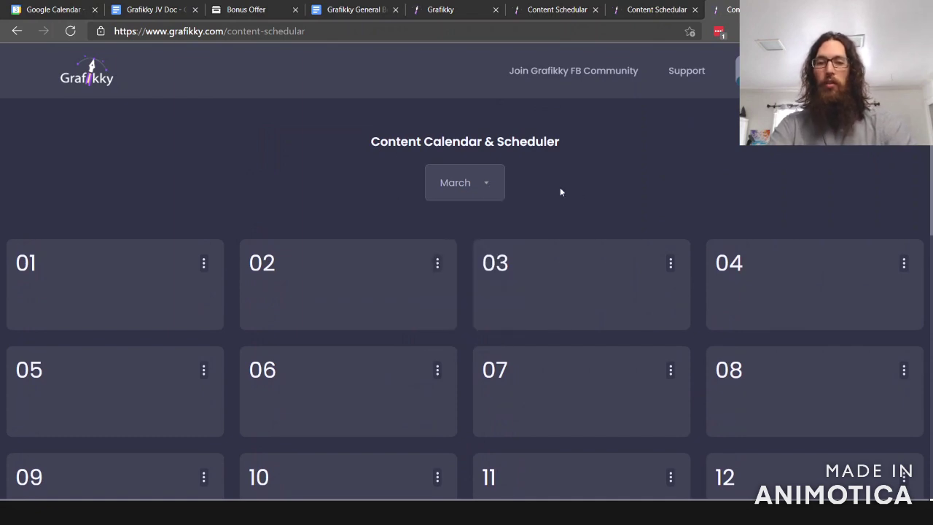
{"action": "left_click", "coordinate": [92, 67]}
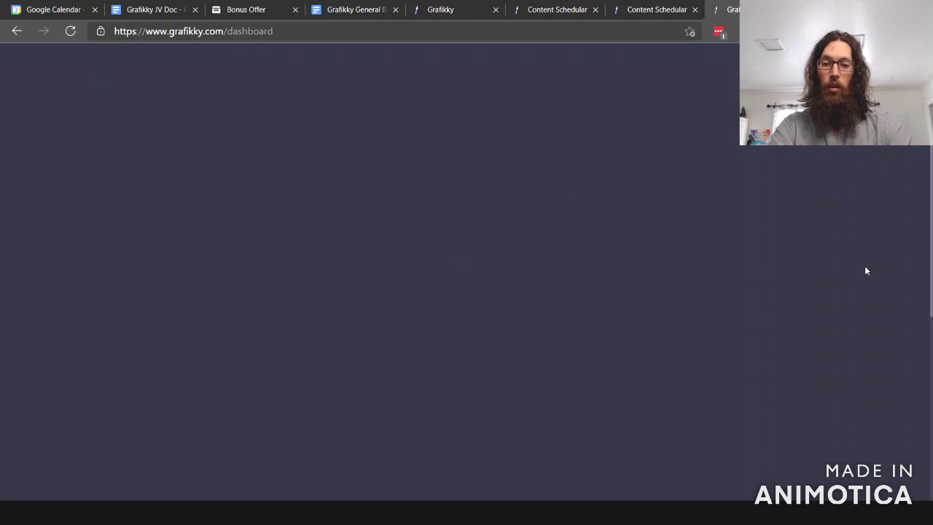
Step: Generate a random quote, 'Fate is in your hands and no one elses', and browse the cards
{"action": "scroll", "coordinate": [758, 348], "scroll_direction": "down", "scroll_amount": 4}
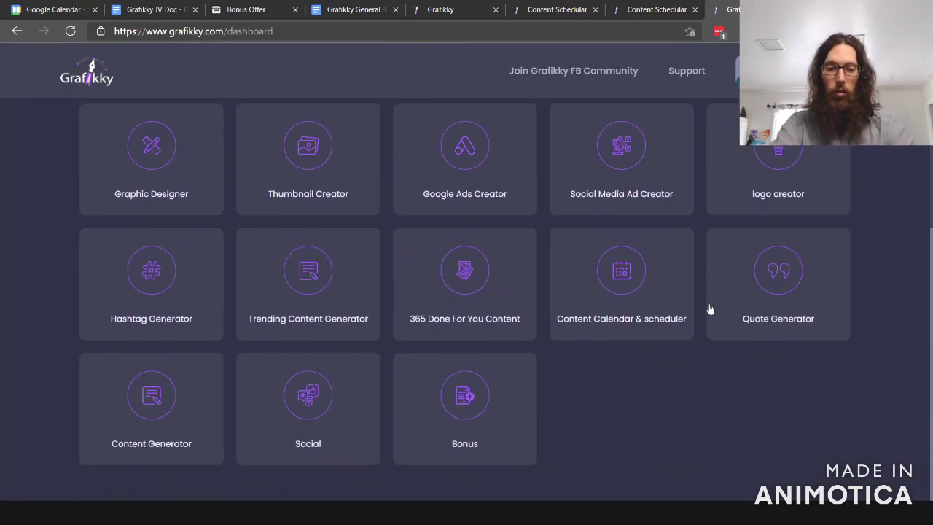
{"action": "left_click", "coordinate": [775, 271]}
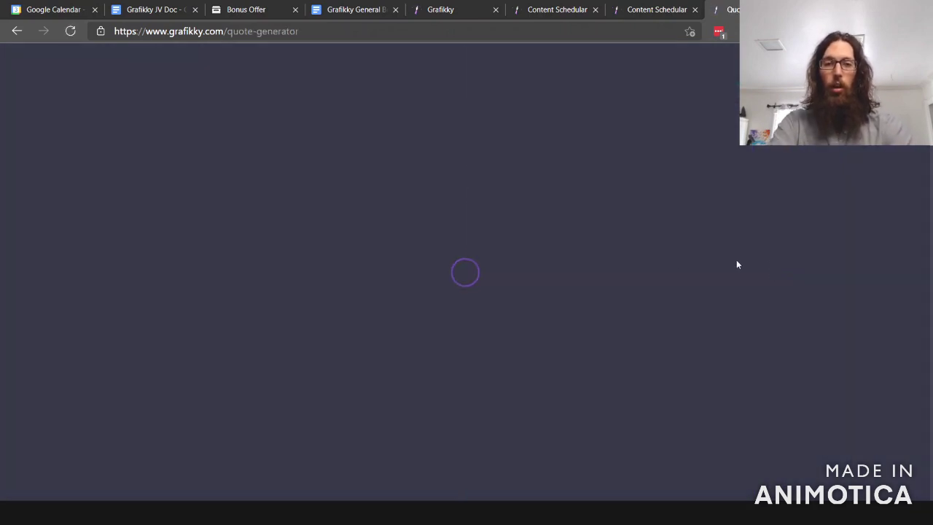
{"action": "scroll", "coordinate": [421, 94], "scroll_direction": "down", "scroll_amount": 2}
{"action": "scroll", "coordinate": [430, 266], "scroll_direction": "up", "scroll_amount": 2}
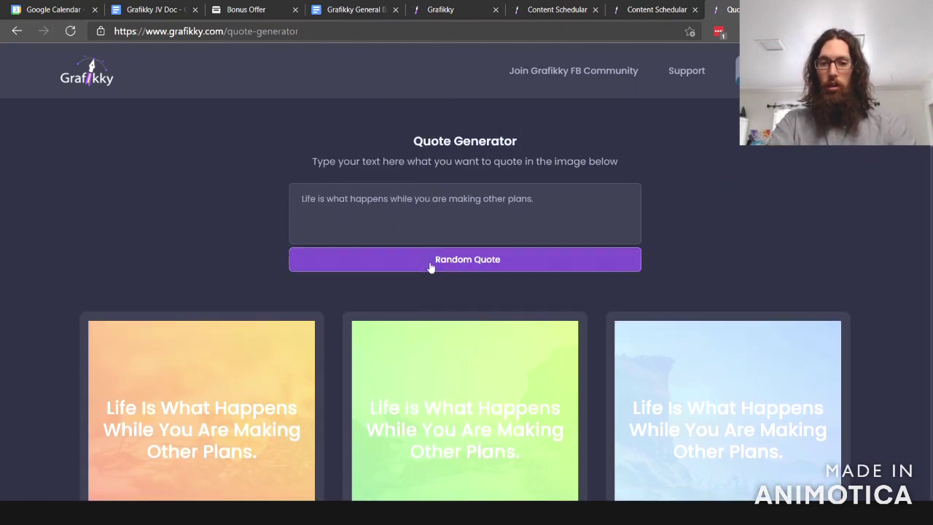
{"action": "left_click", "coordinate": [426, 266]}
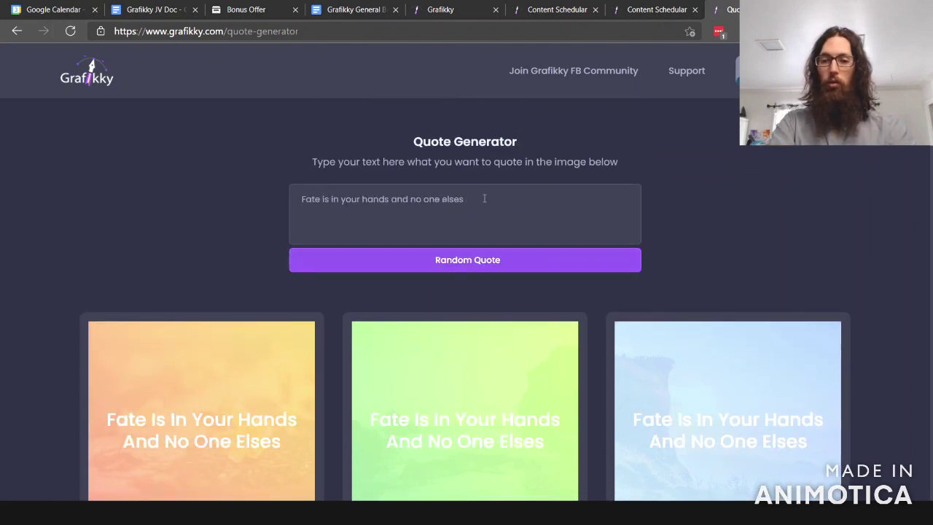
{"action": "scroll", "coordinate": [687, 257], "scroll_direction": "down", "scroll_amount": 2}
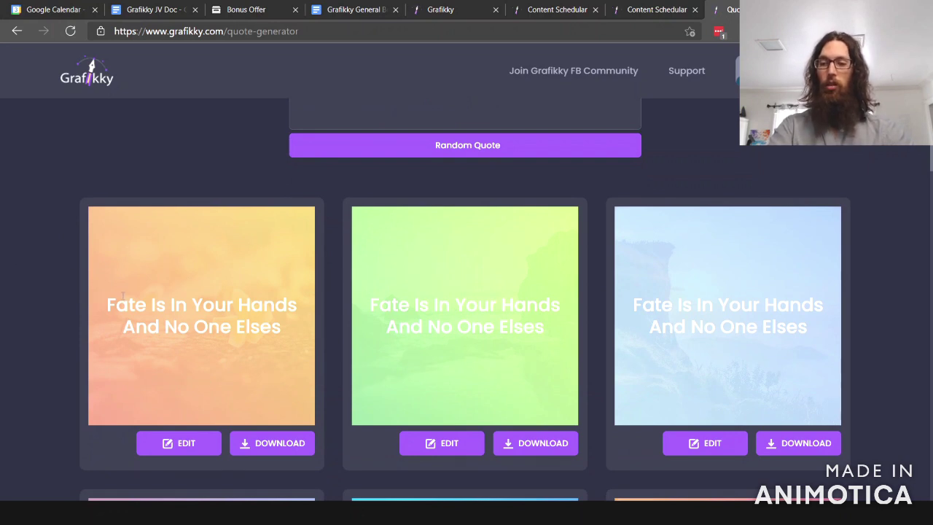
{"action": "scroll", "coordinate": [318, 400], "scroll_direction": "down", "scroll_amount": 2}
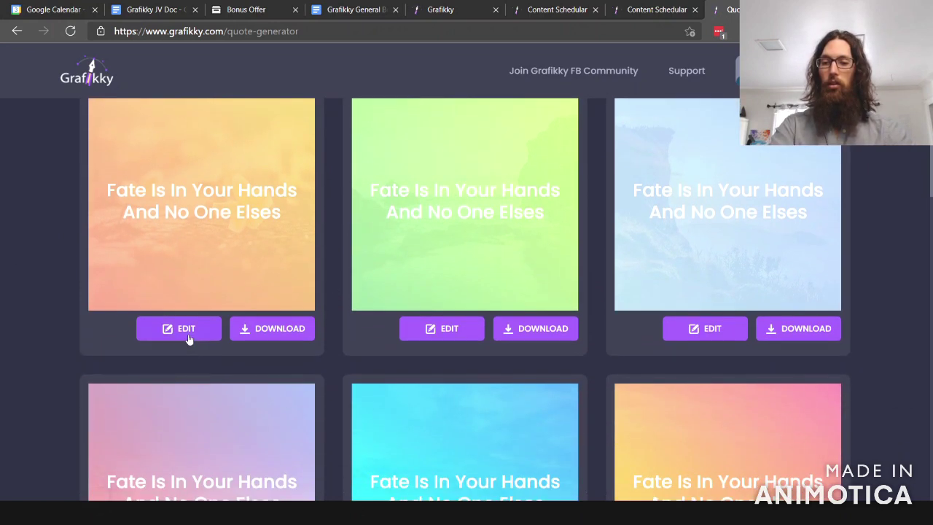
{"action": "scroll", "coordinate": [321, 335], "scroll_direction": "up", "scroll_amount": 1}
{"action": "scroll", "coordinate": [358, 330], "scroll_direction": "up", "scroll_amount": 3}
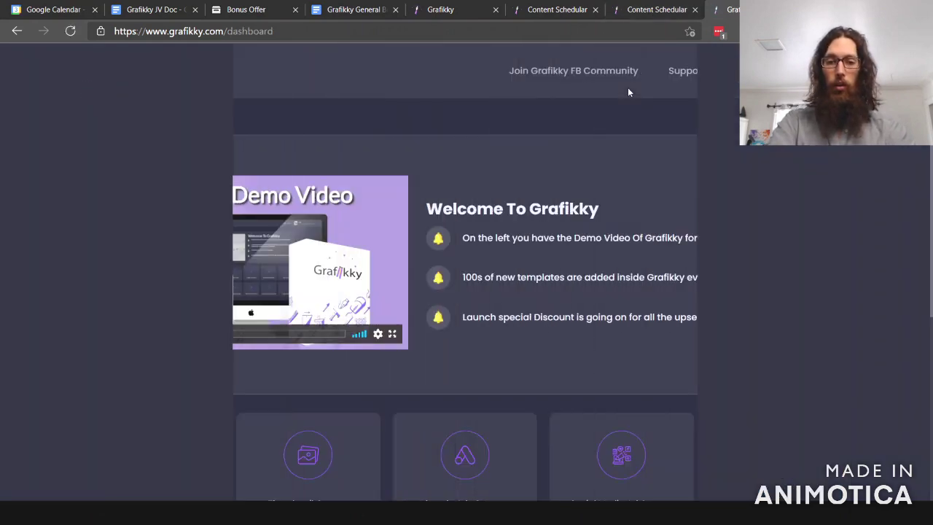
{"action": "scroll", "coordinate": [824, 309], "scroll_direction": "down", "scroll_amount": 3}
{"action": "scroll", "coordinate": [829, 311], "scroll_direction": "down", "scroll_amount": 1}
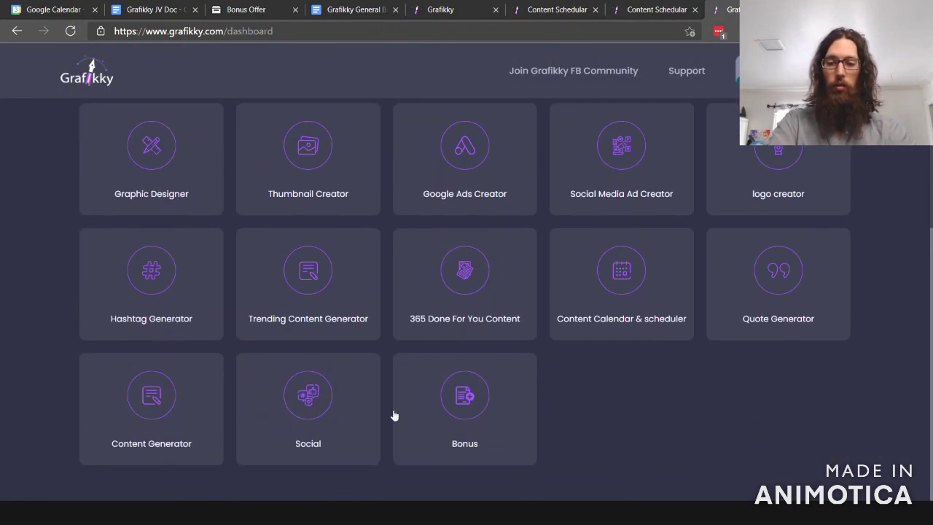
Step: Run a Content Generator web search titled 'compost' for the keyword 'compost bin'
{"action": "left_click", "coordinate": [148, 395]}
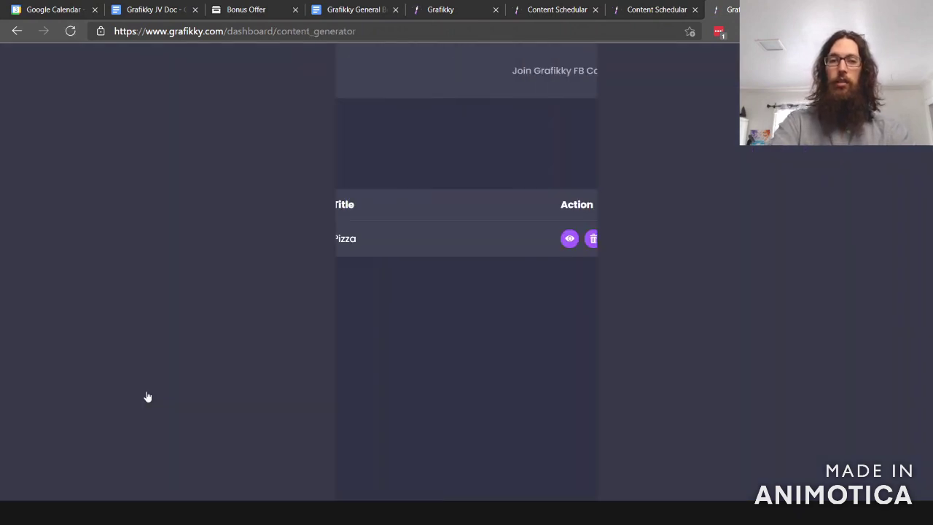
{"action": "left_click", "coordinate": [841, 151]}
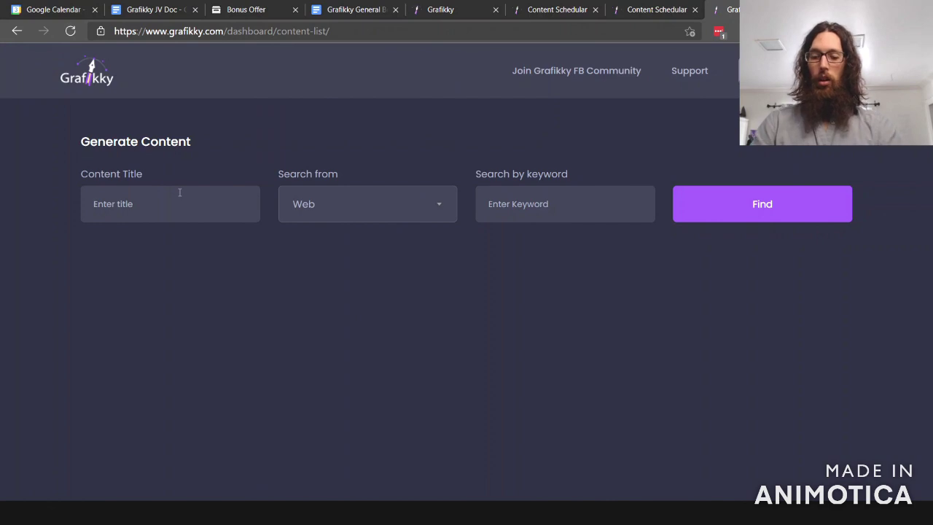
{"action": "type", "text": "compost"}
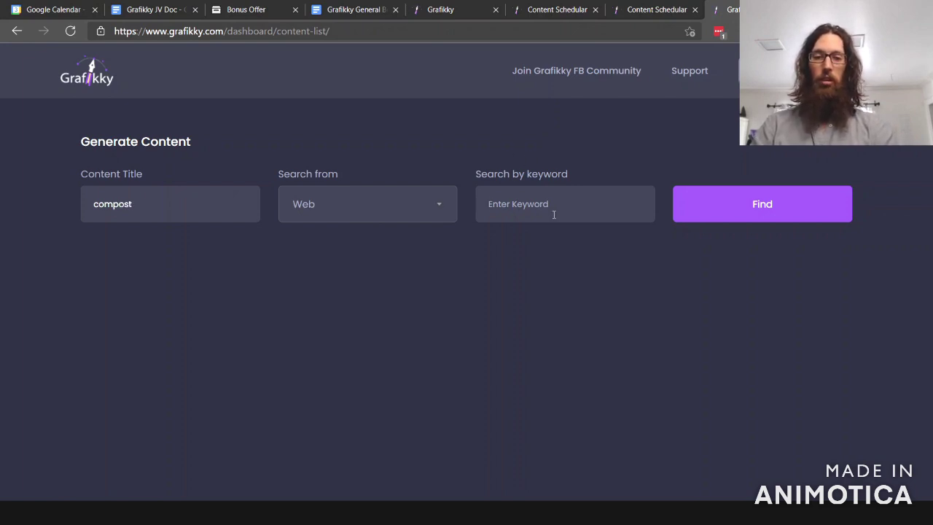
{"action": "type", "text": "com"}
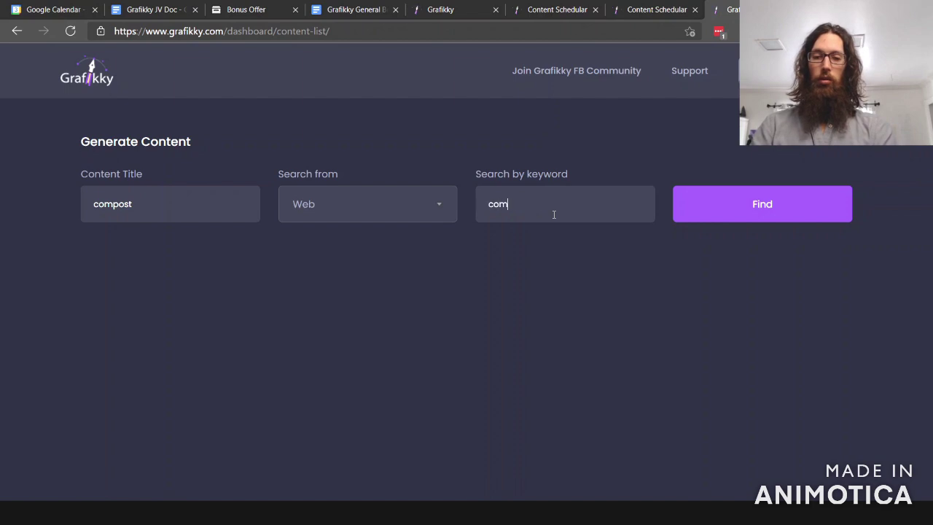
{"action": "type", "text": "post bin"}
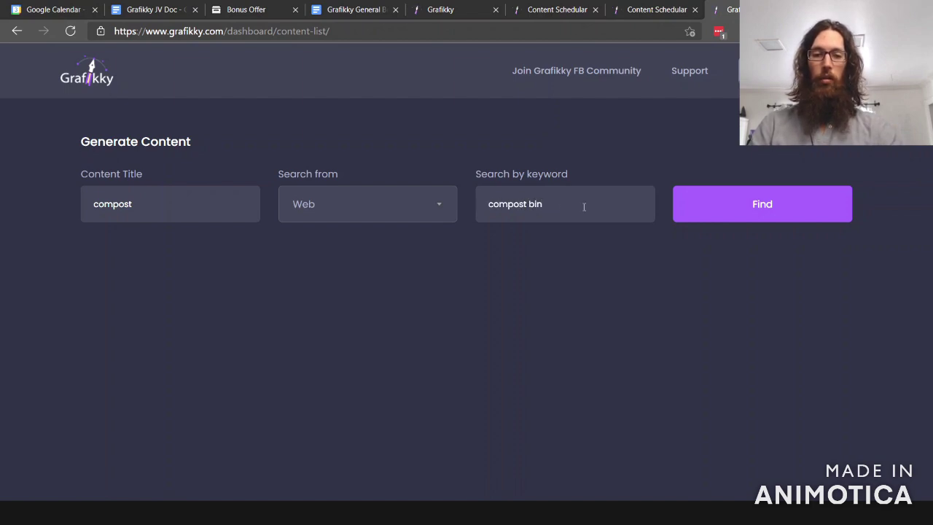
{"action": "left_click", "coordinate": [782, 202]}
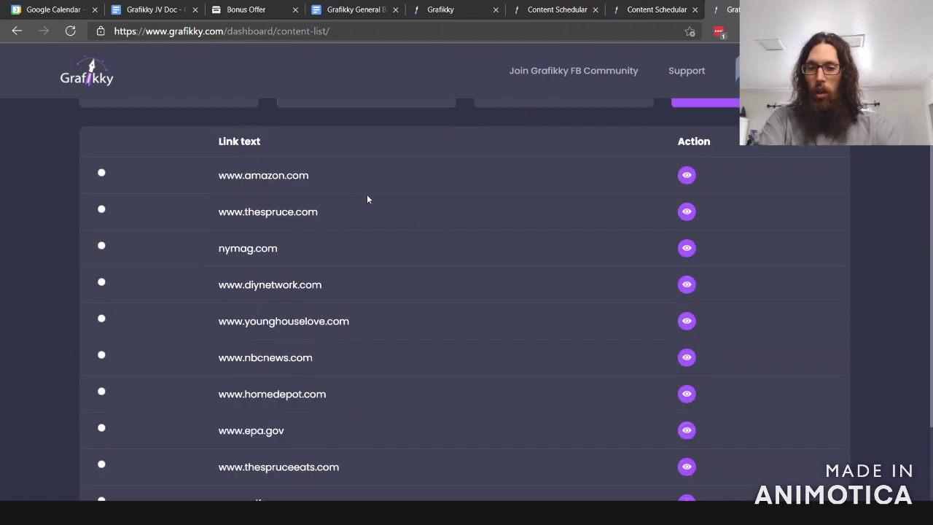
{"action": "scroll", "coordinate": [368, 222], "scroll_direction": "down", "scroll_amount": 2}
{"action": "scroll", "coordinate": [482, 313], "scroll_direction": "up", "scroll_amount": 3}
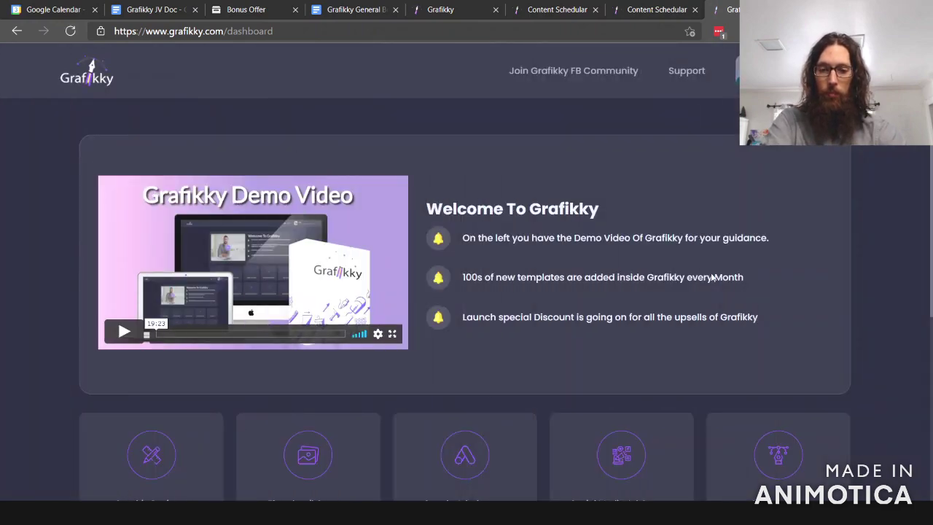
{"action": "scroll", "coordinate": [660, 307], "scroll_direction": "down", "scroll_amount": 4}
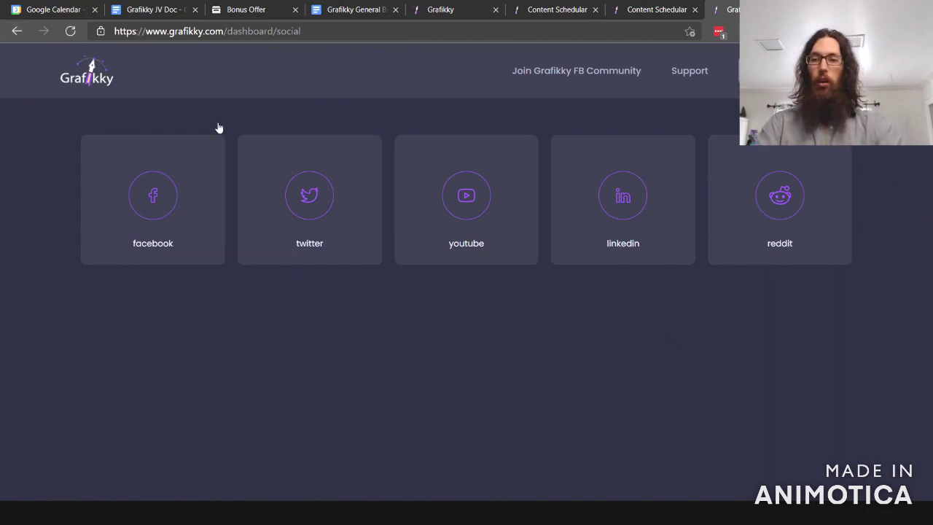
Step: Leave the social links page and open the Bonus list of guides
{"action": "left_click", "coordinate": [11, 32]}
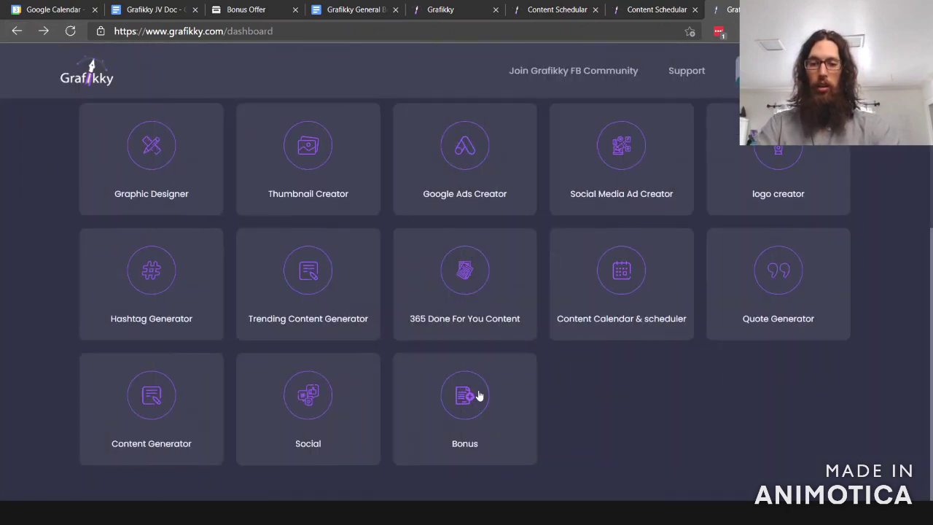
{"action": "left_click", "coordinate": [479, 396]}
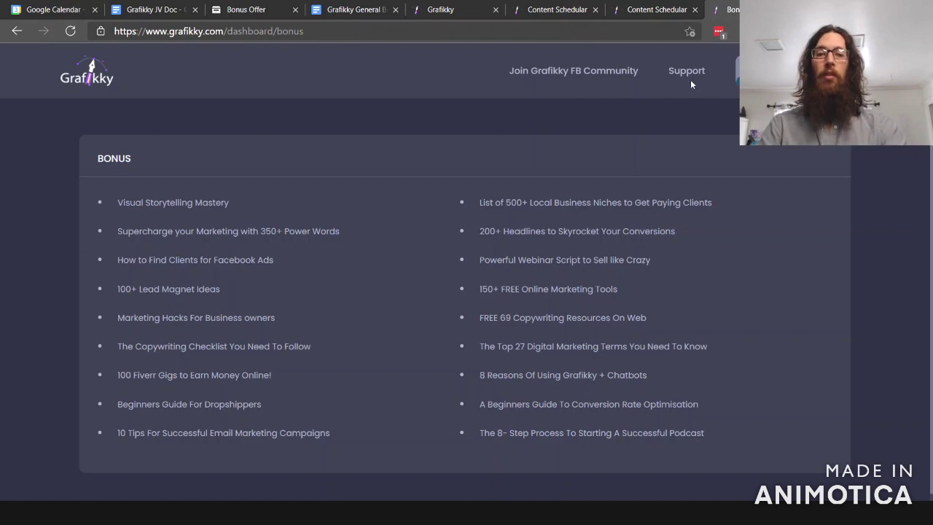
Step: Return to the dashboard and scroll through the tool tiles below the welcome video
{"action": "left_click", "coordinate": [96, 75]}
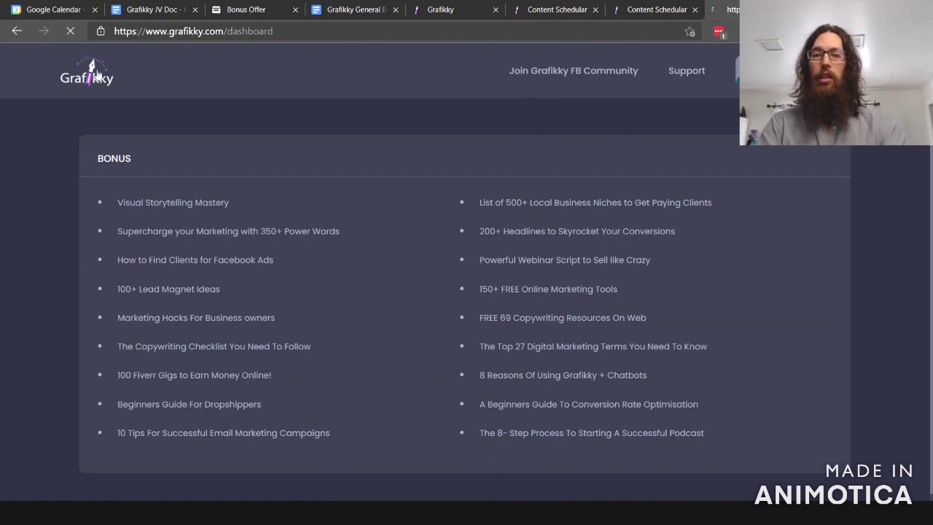
{"action": "scroll", "coordinate": [899, 208], "scroll_direction": "down", "scroll_amount": 3}
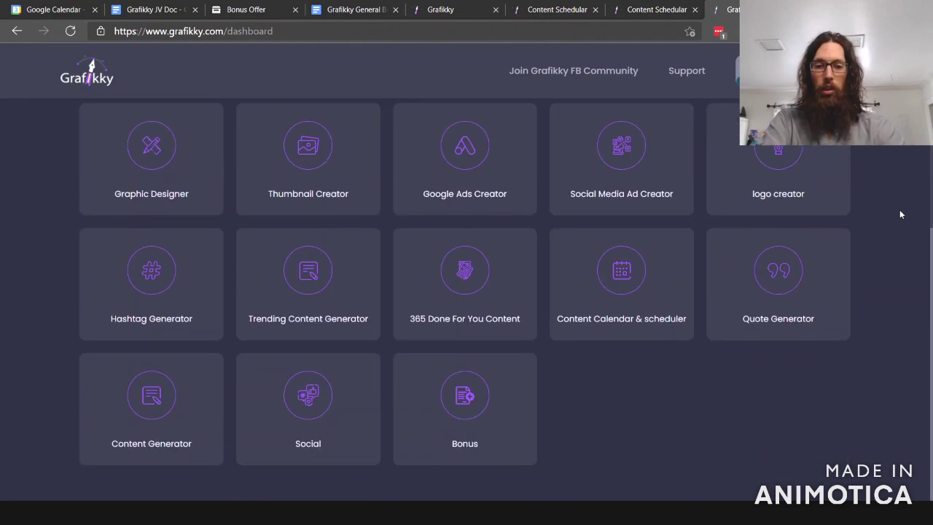
{"action": "scroll", "coordinate": [887, 229], "scroll_direction": "up", "scroll_amount": 4}
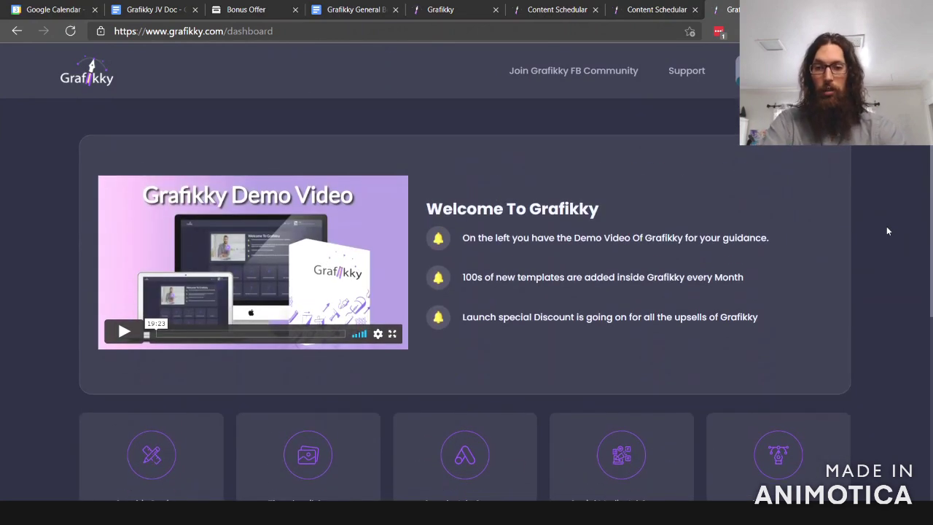
{"action": "mouse_move", "coordinate": [253, 262]}
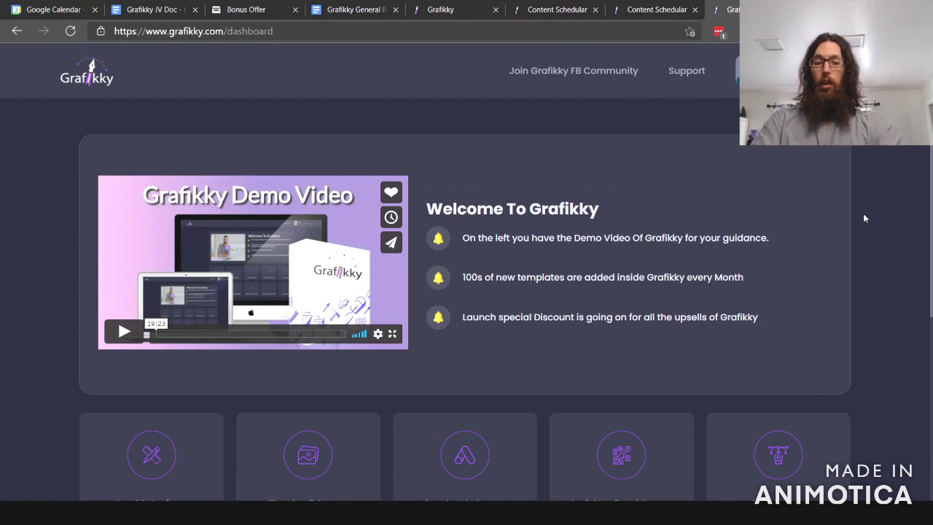
{"action": "scroll", "coordinate": [863, 218], "scroll_direction": "down", "scroll_amount": 3}
{"action": "scroll", "coordinate": [866, 211], "scroll_direction": "down", "scroll_amount": 1}
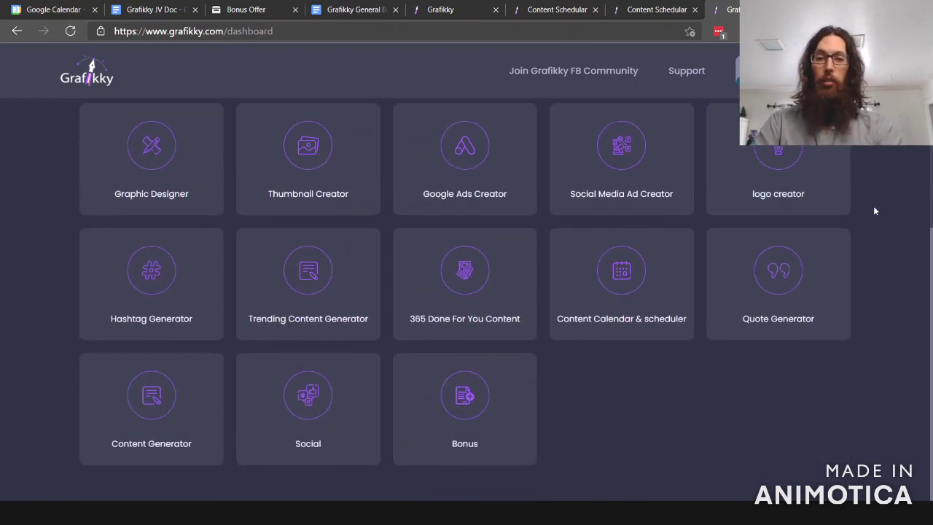
{"action": "scroll", "coordinate": [875, 211], "scroll_direction": "up", "scroll_amount": 2}
{"action": "scroll", "coordinate": [873, 208], "scroll_direction": "up", "scroll_amount": 2}
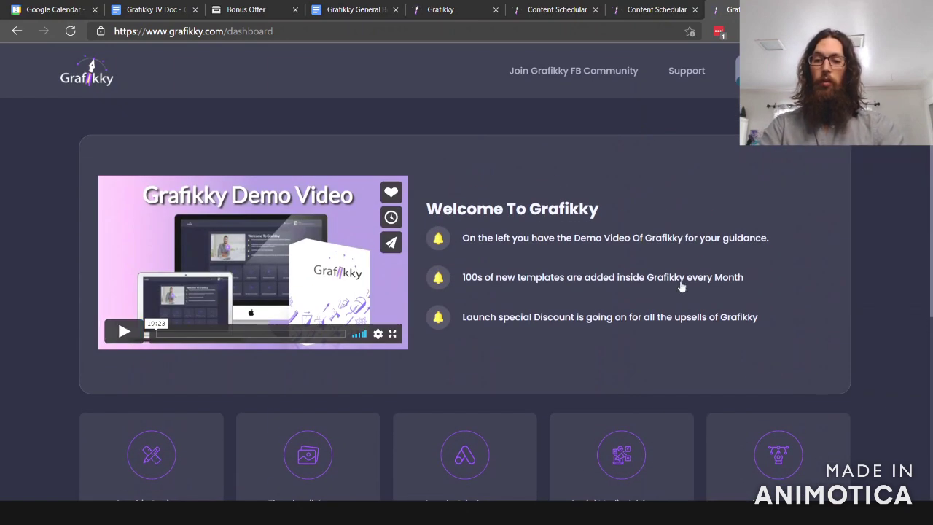
{"action": "scroll", "coordinate": [919, 271], "scroll_direction": "down", "scroll_amount": 4}
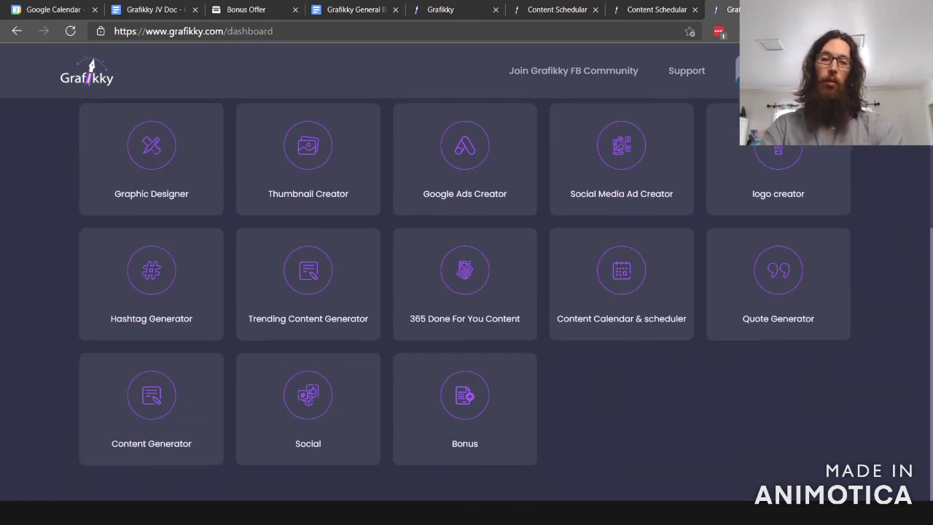
{"action": "scroll", "coordinate": [877, 202], "scroll_direction": "up", "scroll_amount": 2}
{"action": "scroll", "coordinate": [876, 203], "scroll_direction": "up", "scroll_amount": 2}
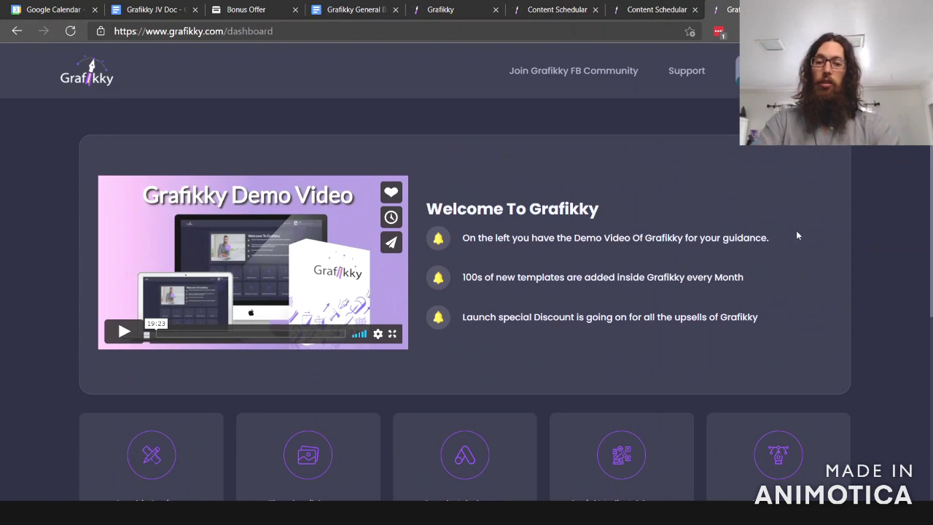
{"action": "scroll", "coordinate": [703, 280], "scroll_direction": "down", "scroll_amount": 3}
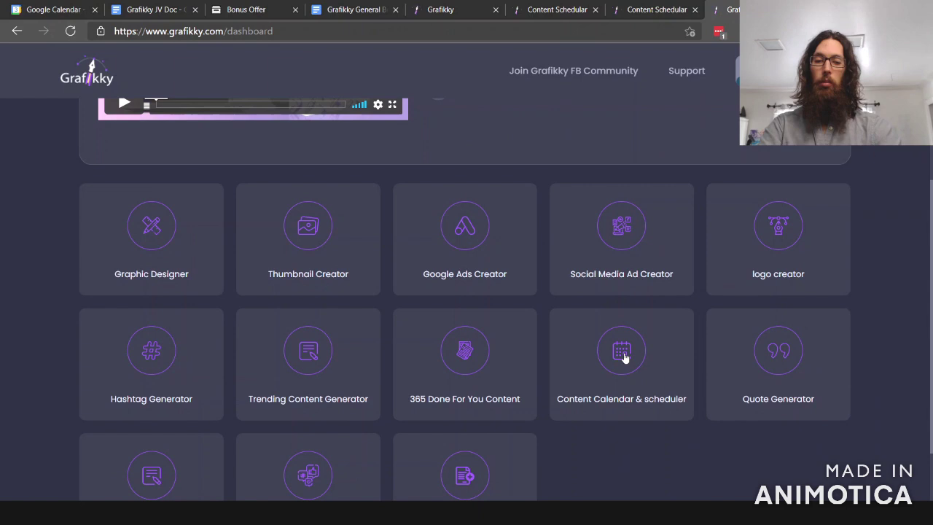
{"action": "scroll", "coordinate": [567, 358], "scroll_direction": "down", "scroll_amount": 1}
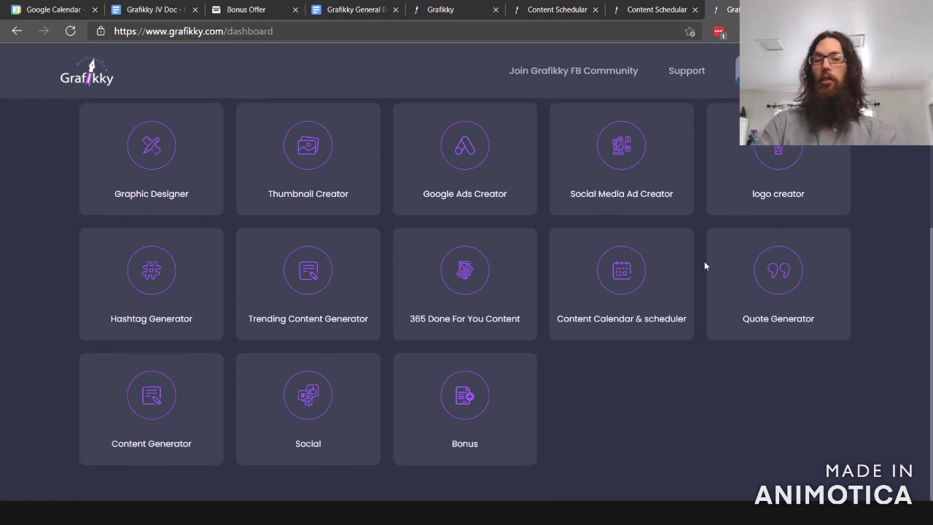
{"action": "scroll", "coordinate": [901, 241], "scroll_direction": "up", "scroll_amount": 4}
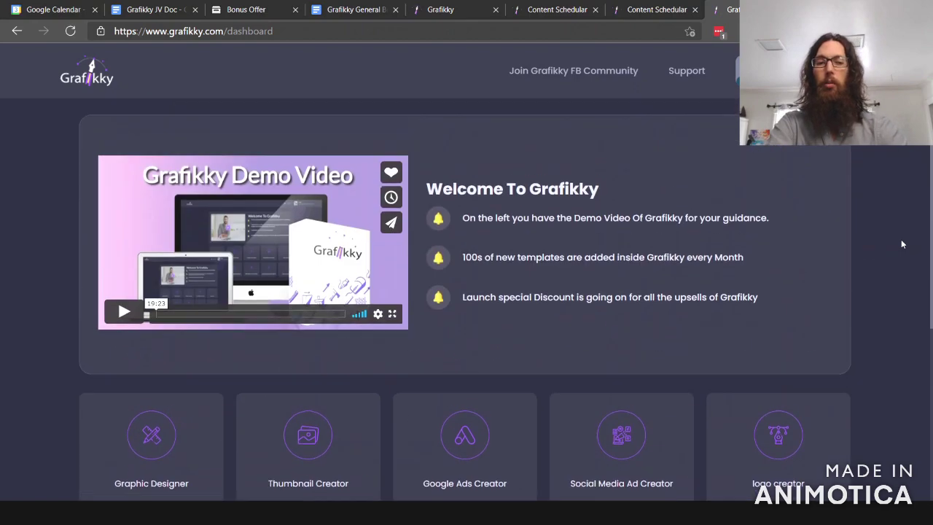